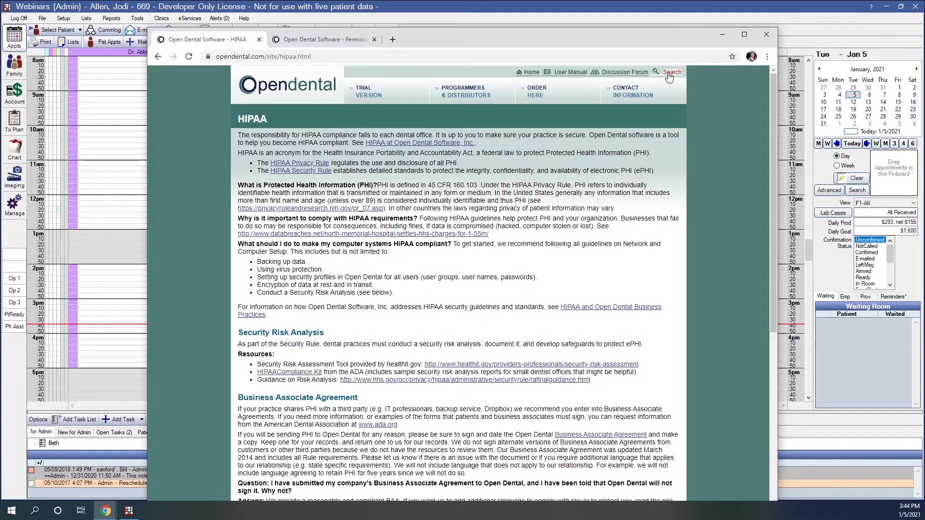
- Scroll through the HIPAA guidance page, then minimize Chrome to reveal the Open Dental schedule
{"action": "scroll", "coordinate": [631, 294], "scroll_direction": "down", "scroll_amount": 2}
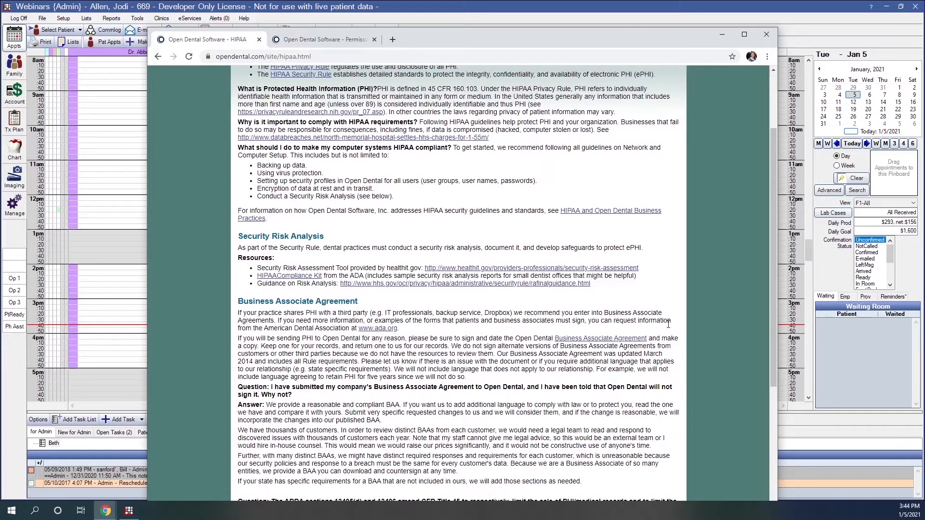
{"action": "left_click", "coordinate": [723, 35]}
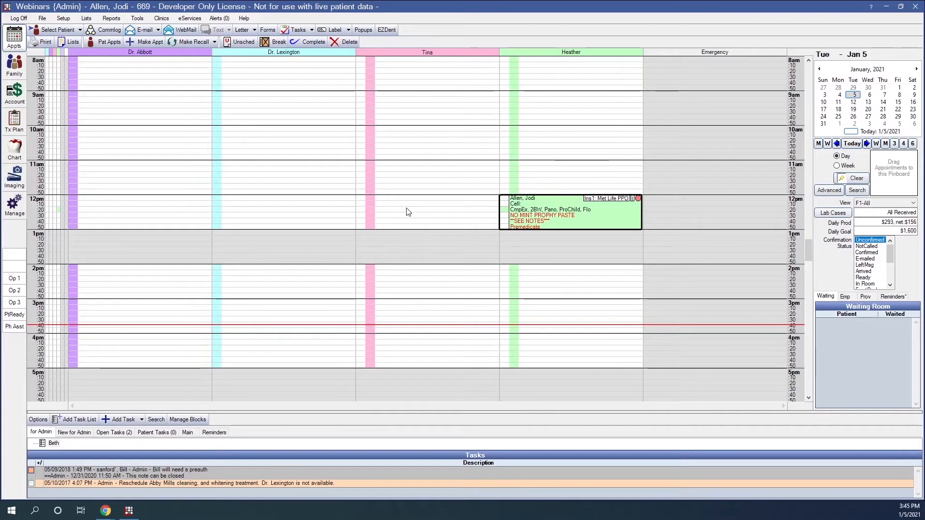
{"action": "left_click", "coordinate": [136, 19]}
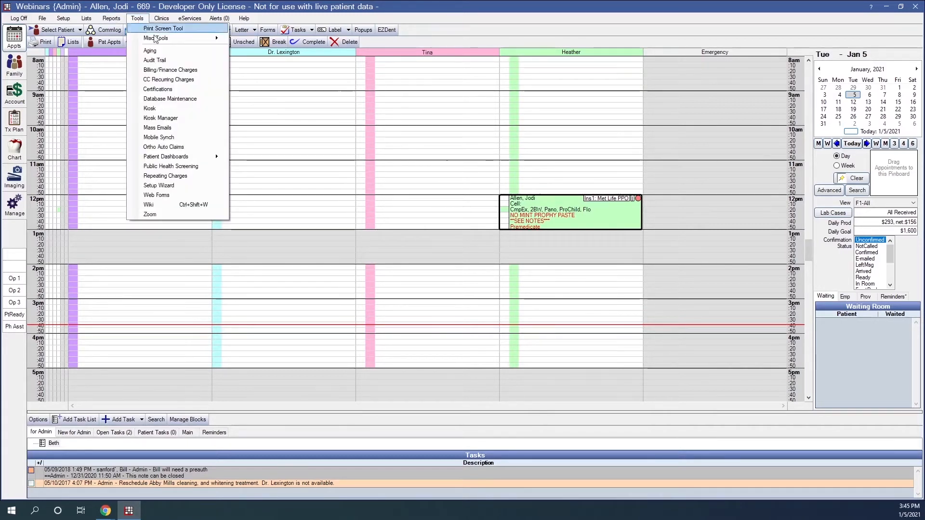
{"action": "left_click", "coordinate": [155, 61]}
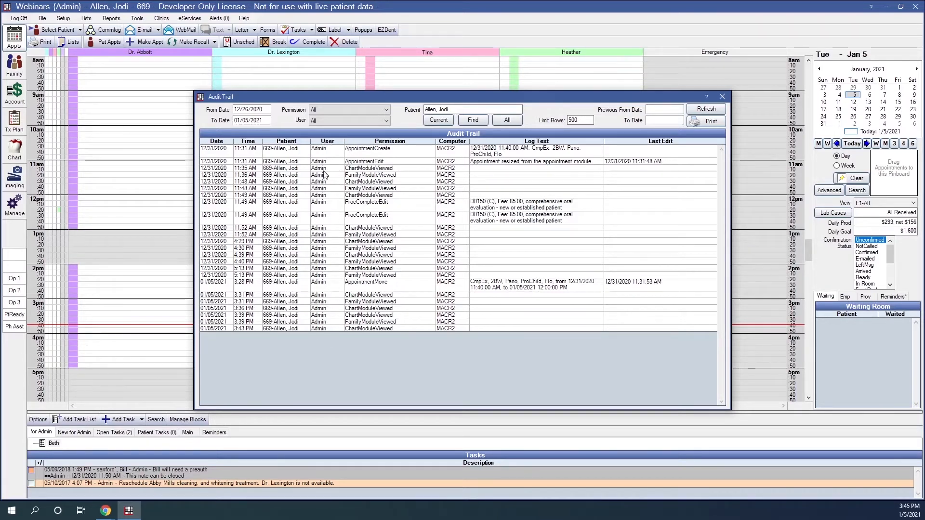
{"action": "left_click", "coordinate": [722, 97]}
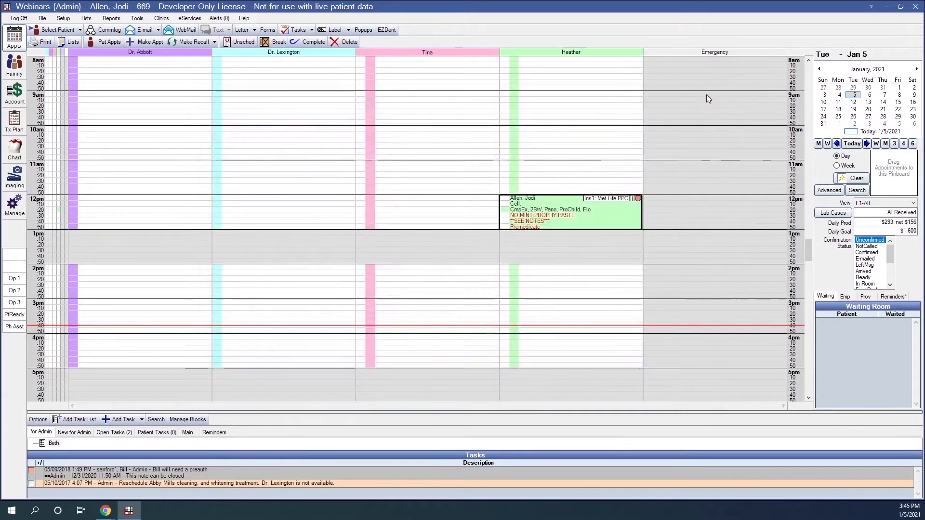
{"action": "mouse_move", "coordinate": [552, 206]}
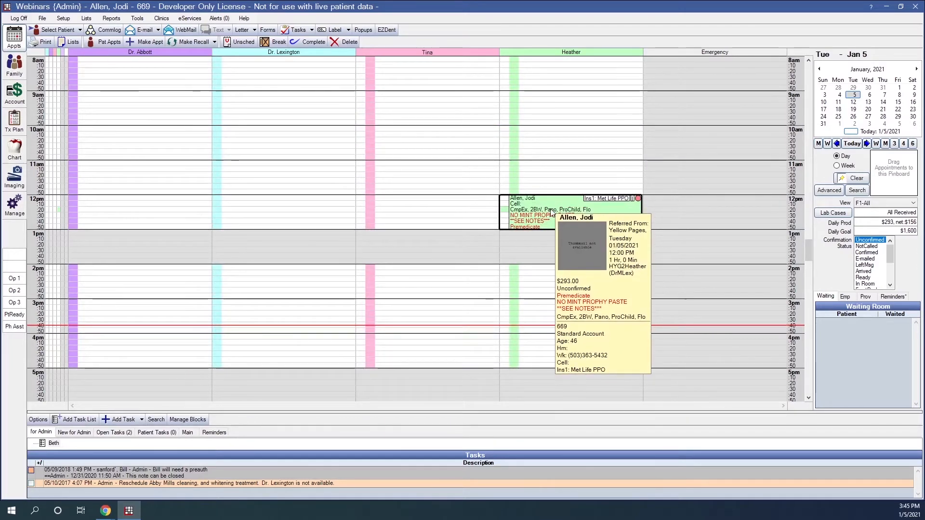
{"action": "double_click", "coordinate": [551, 210]}
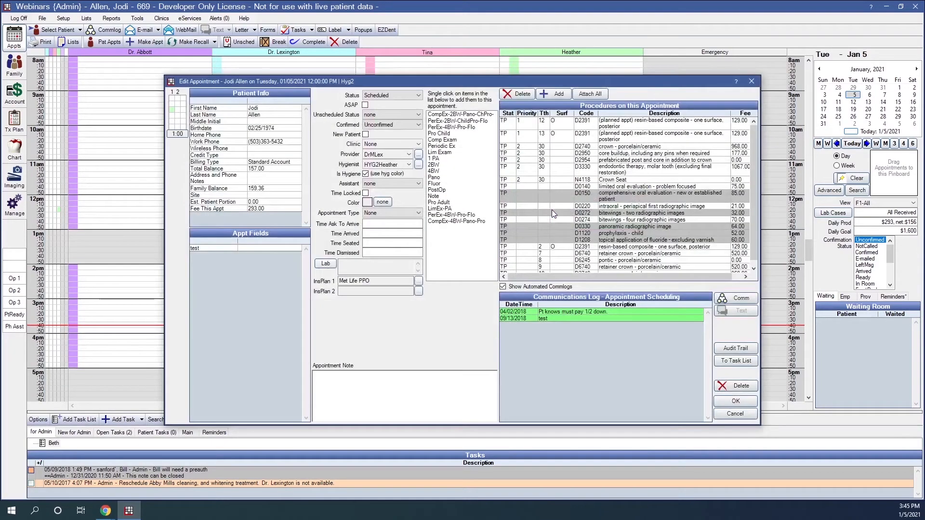
{"action": "left_click", "coordinate": [736, 349]}
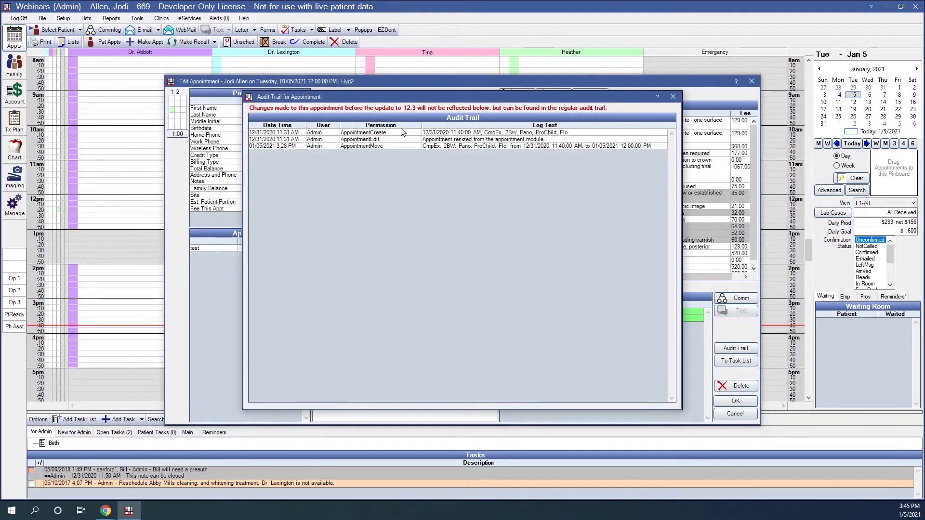
{"action": "left_click", "coordinate": [673, 97]}
{"action": "left_click", "coordinate": [752, 82]}
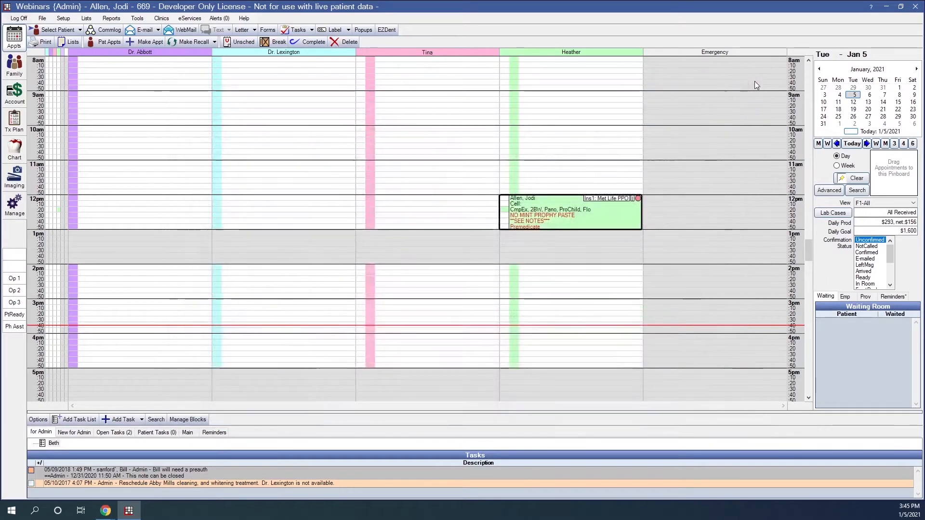
- Turn on Audit entries in the Chart's progress notes, then go to the Family module
{"action": "left_click", "coordinate": [14, 151]}
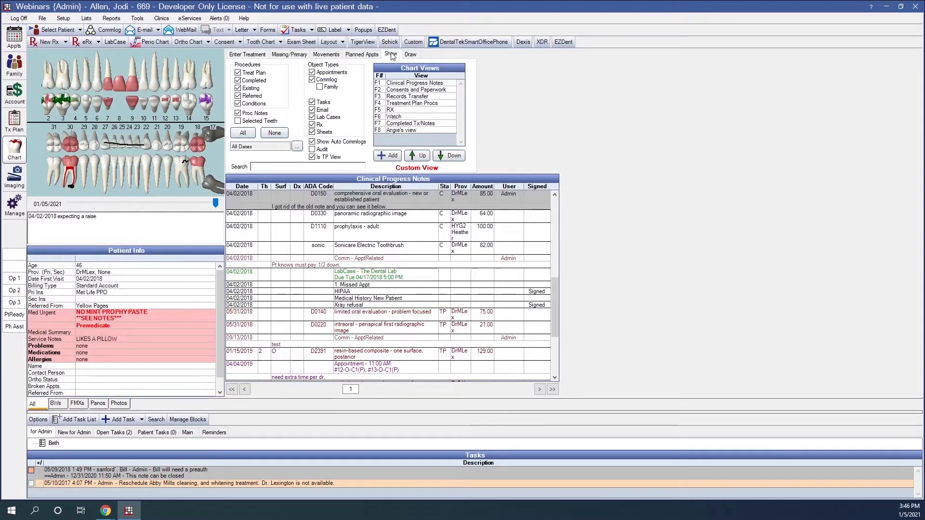
{"action": "scroll", "coordinate": [333, 288], "scroll_direction": "up", "scroll_amount": 2}
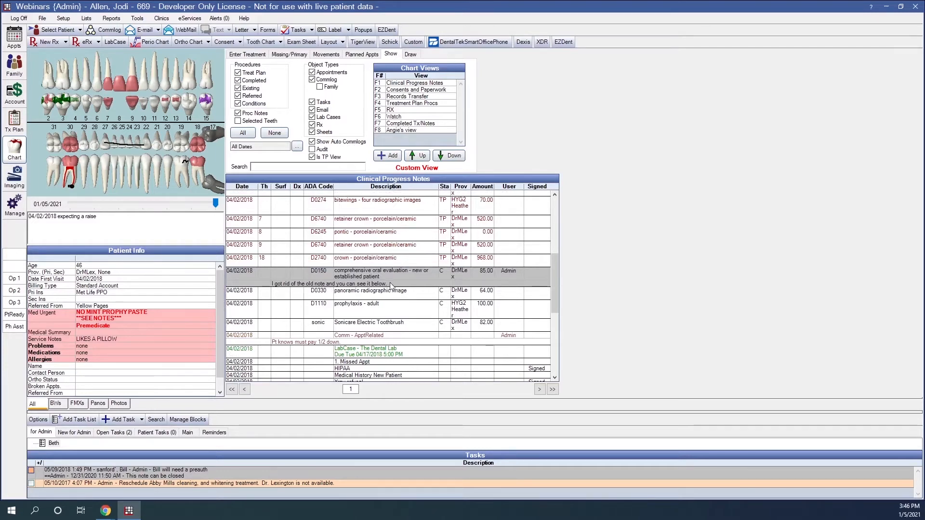
{"action": "left_click", "coordinate": [313, 150]}
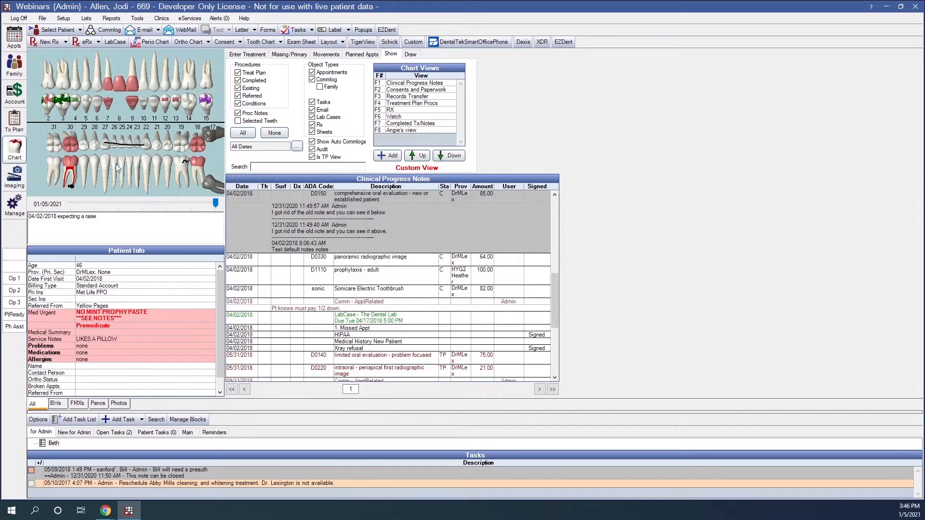
{"action": "left_click", "coordinate": [15, 66]}
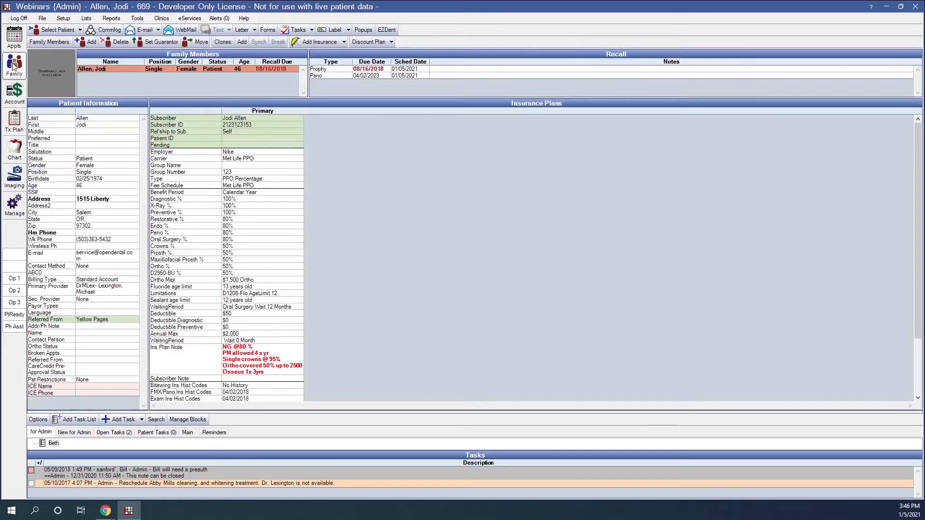
- Review the primary insurance plan's Audit Trail edit log, then close the plan
{"action": "double_click", "coordinate": [291, 193]}
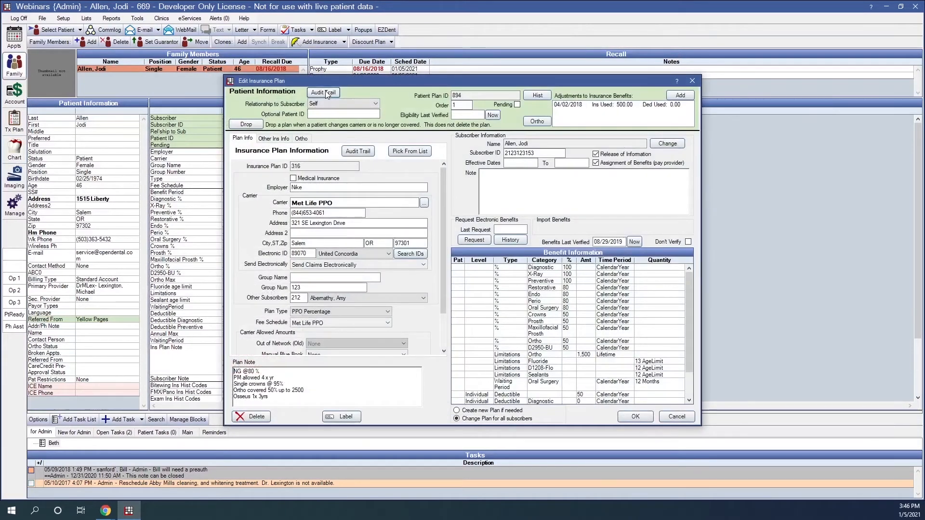
{"action": "left_click", "coordinate": [323, 93]}
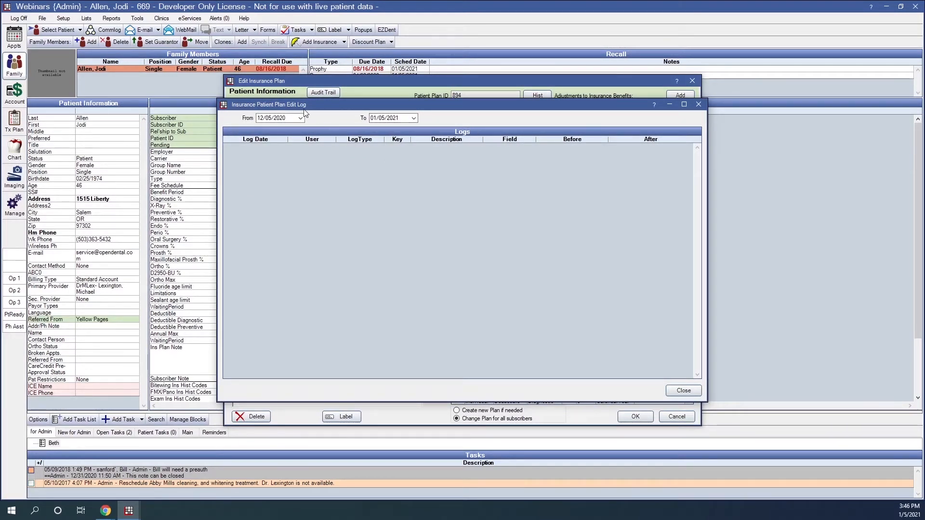
{"action": "left_click", "coordinate": [698, 104]}
{"action": "left_click", "coordinate": [692, 81]}
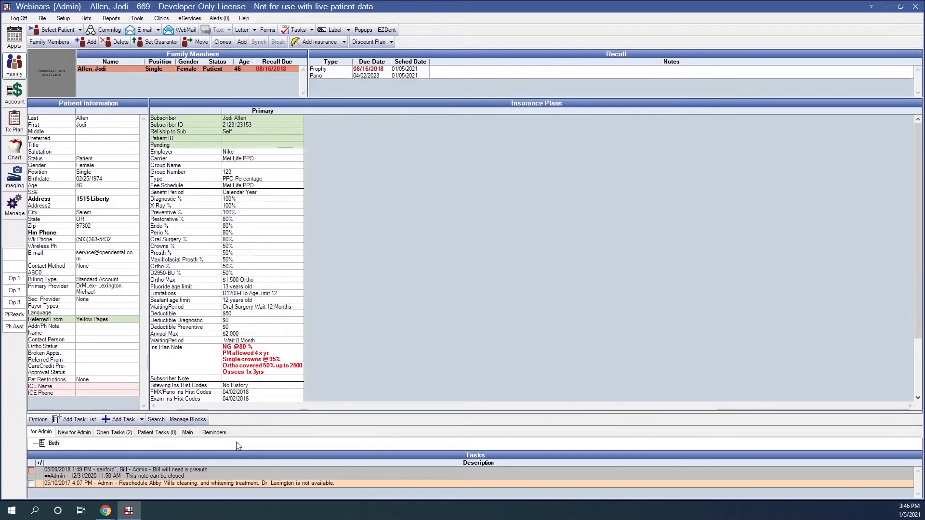
- Check the preauthorization task's change history, close the task, and go to Manage
{"action": "double_click", "coordinate": [204, 472]}
{"action": "left_click", "coordinate": [669, 125]}
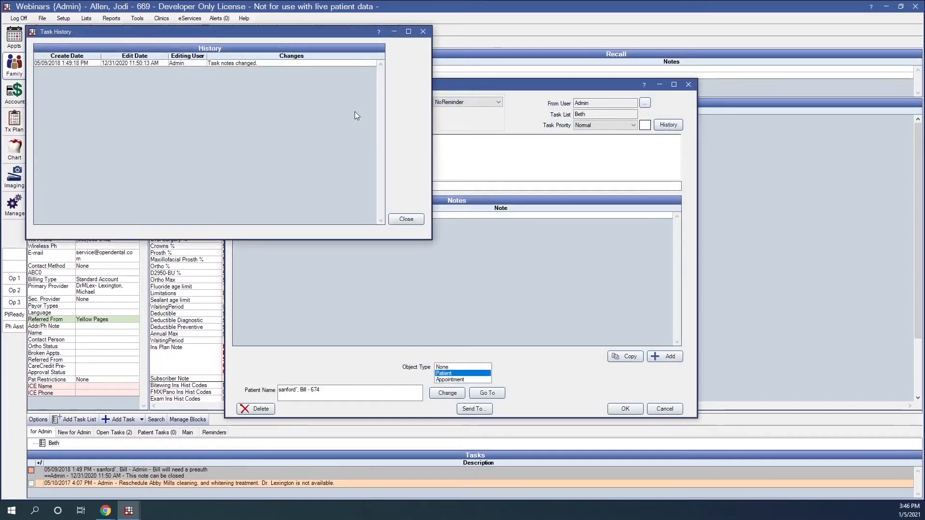
{"action": "left_click", "coordinate": [406, 219]}
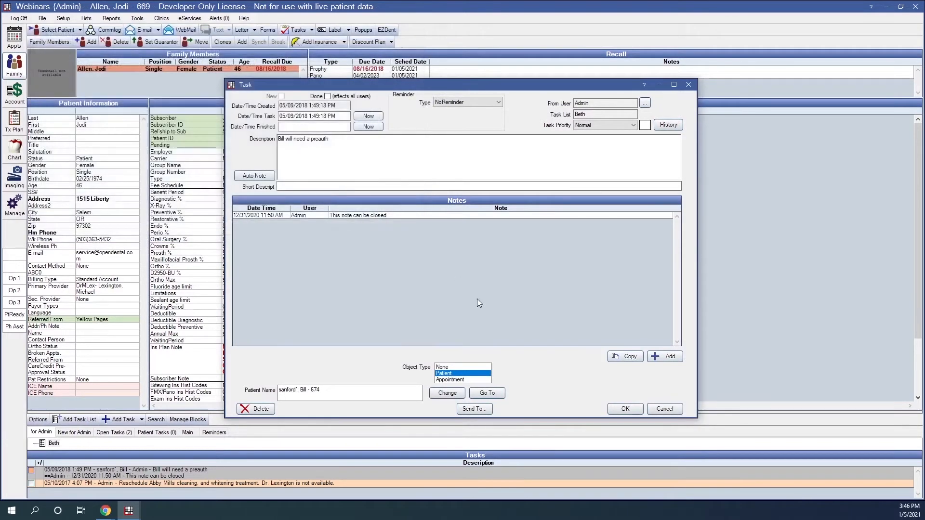
{"action": "left_click", "coordinate": [616, 411]}
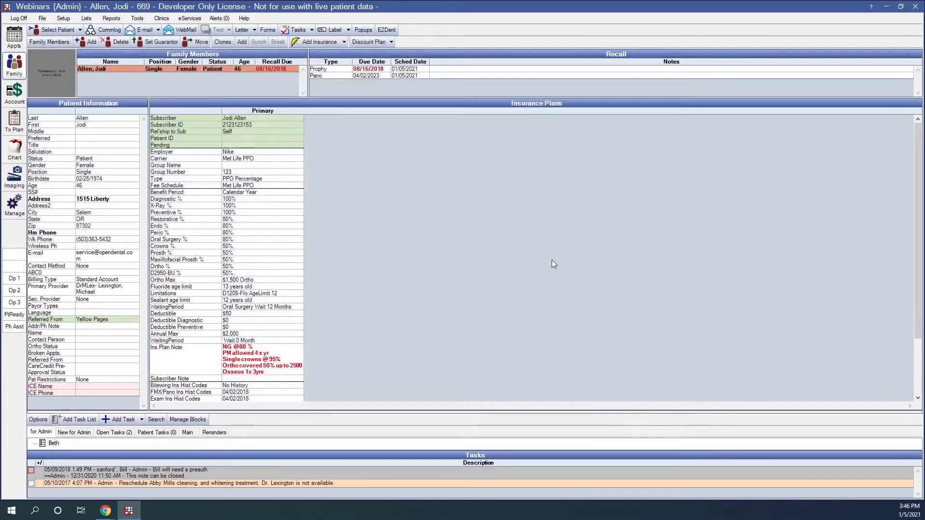
{"action": "left_click", "coordinate": [11, 216]}
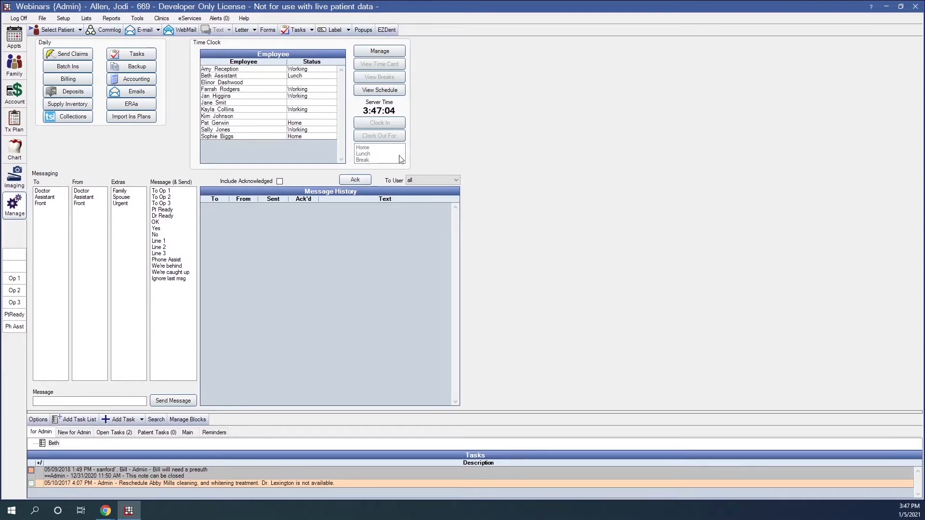
- From the Employees list, start a new employee with their name and a payroll ID
{"action": "left_click", "coordinate": [87, 19]}
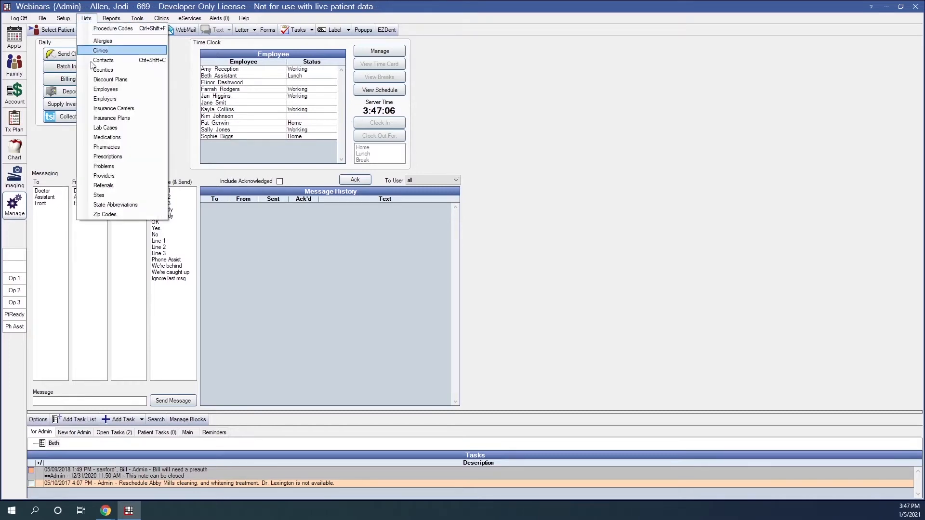
{"action": "left_click", "coordinate": [105, 89]}
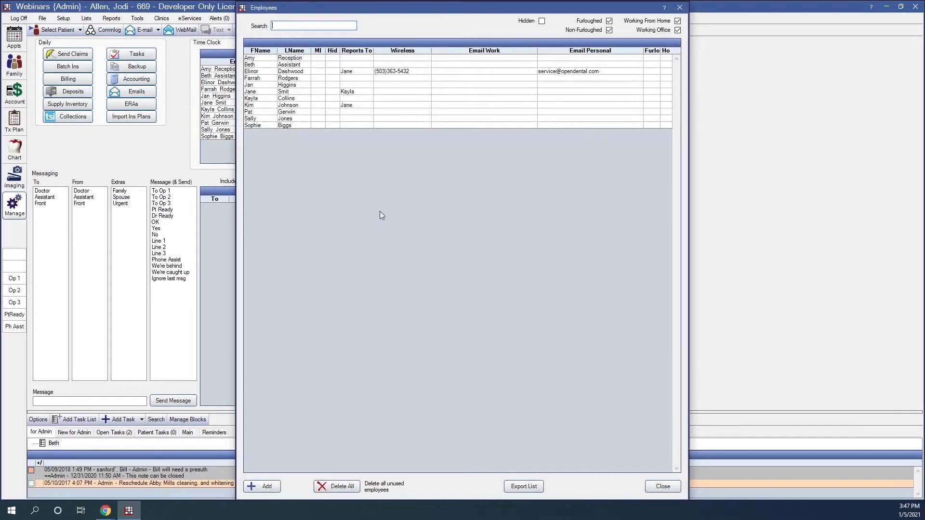
{"action": "left_click", "coordinate": [257, 489]}
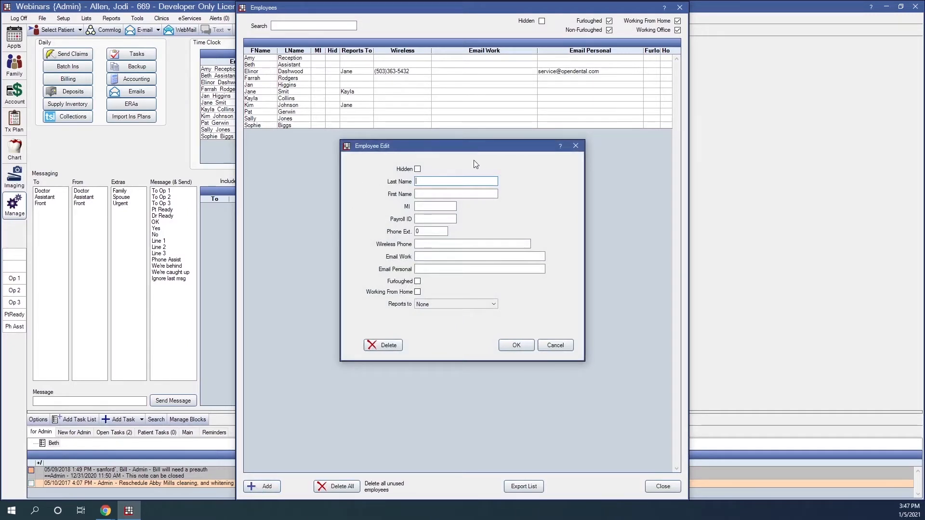
{"action": "left_click", "coordinate": [443, 220]}
{"action": "type", "text": "3214"}
- Add the employee's wireless phone, personal e-mail and a Reports-to supervisor, then save
{"action": "left_click", "coordinate": [486, 244]}
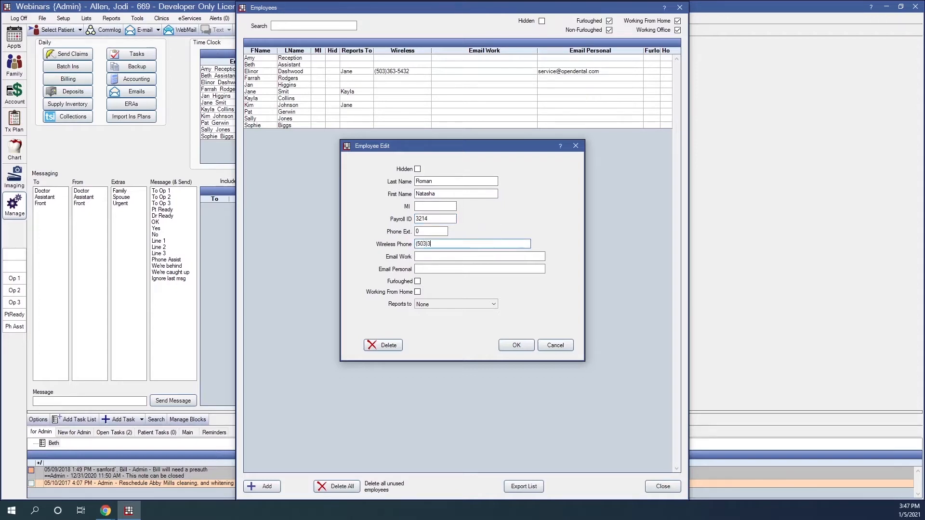
{"action": "left_click", "coordinate": [430, 269]}
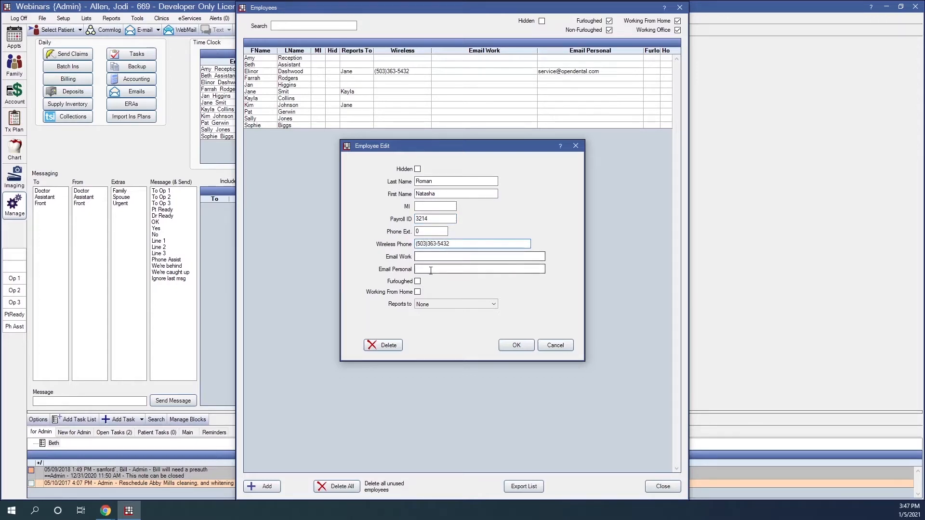
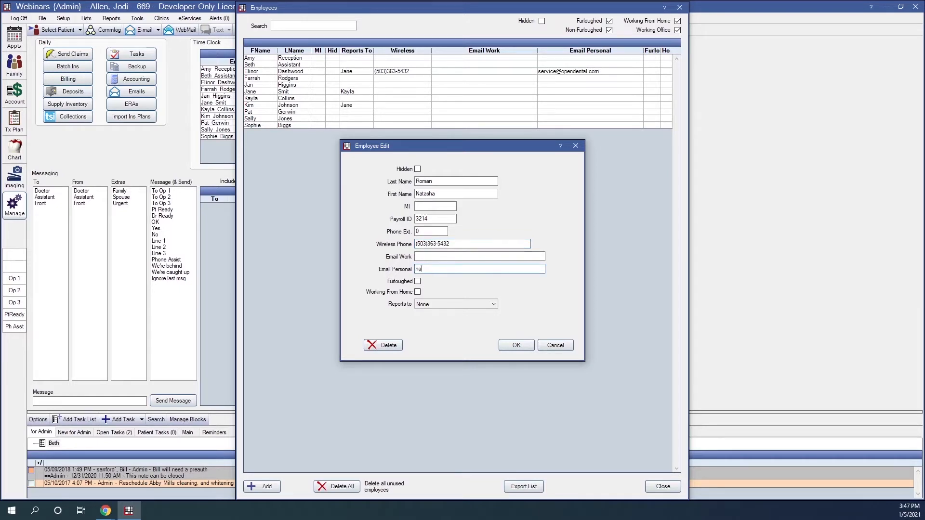
{"action": "left_click", "coordinate": [444, 304]}
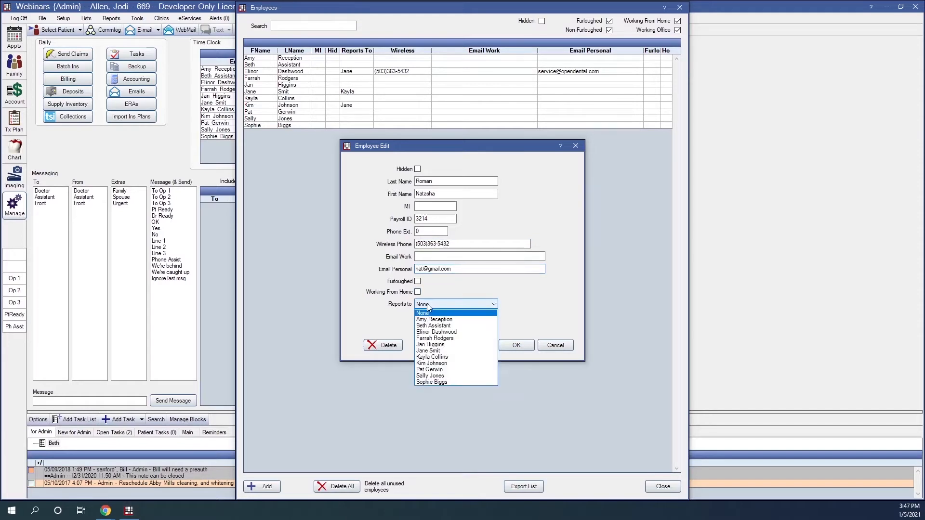
{"action": "left_click", "coordinate": [441, 332]}
{"action": "left_click", "coordinate": [519, 345]}
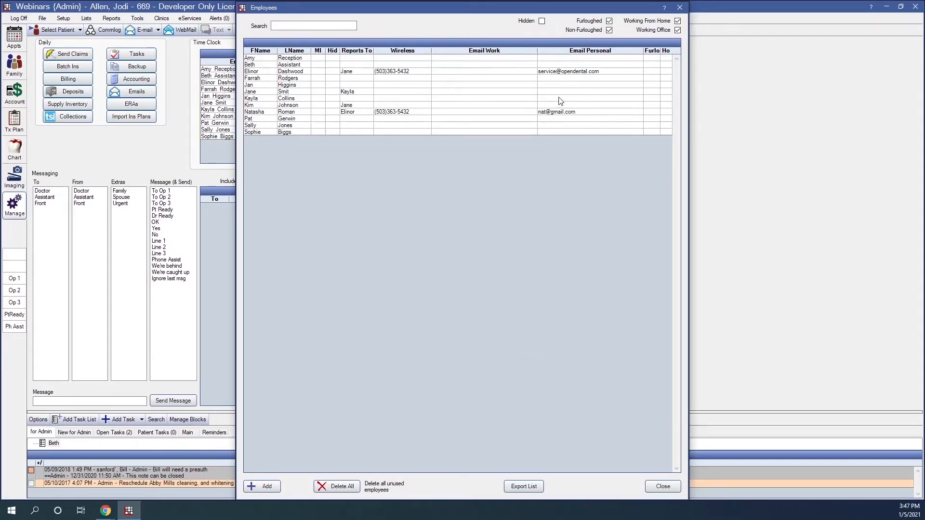
- Close the Employees list, refresh Manage, and select the new employee in the Time Clock
{"action": "left_click", "coordinate": [664, 485]}
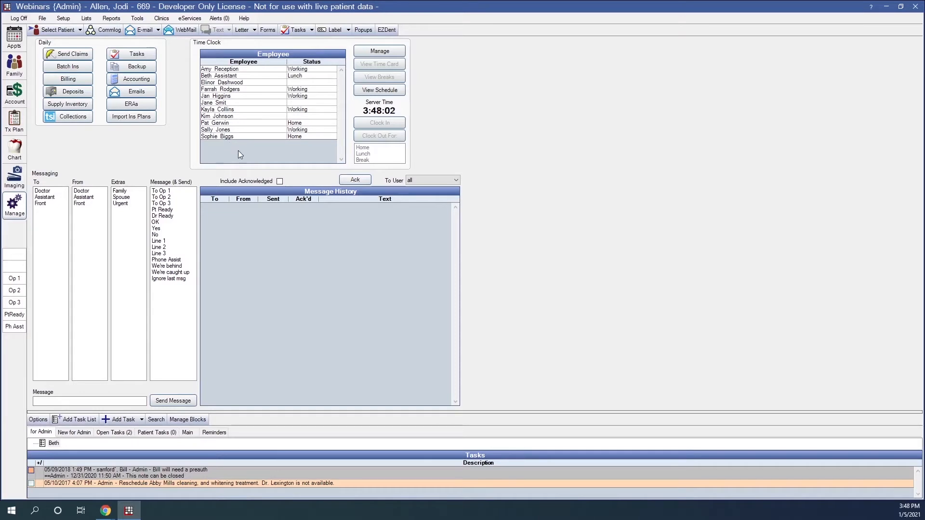
{"action": "left_click", "coordinate": [13, 210]}
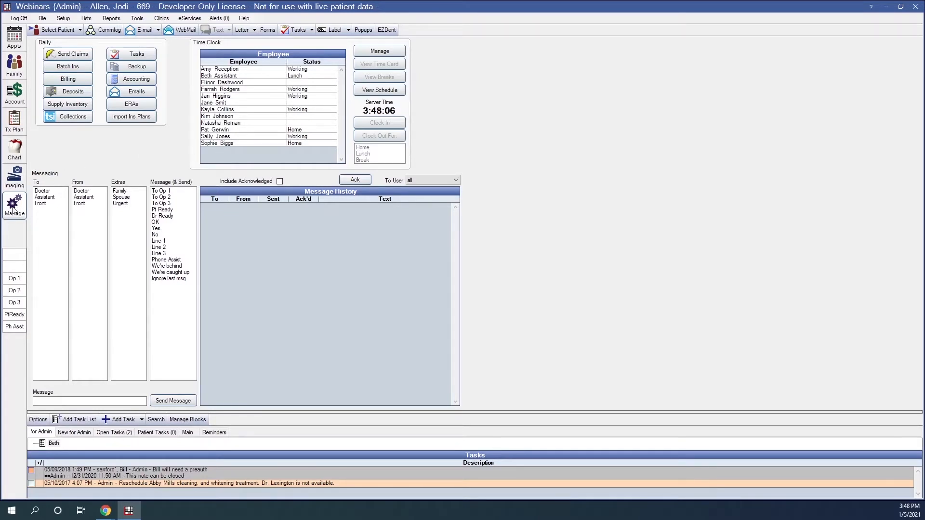
{"action": "left_click", "coordinate": [235, 124]}
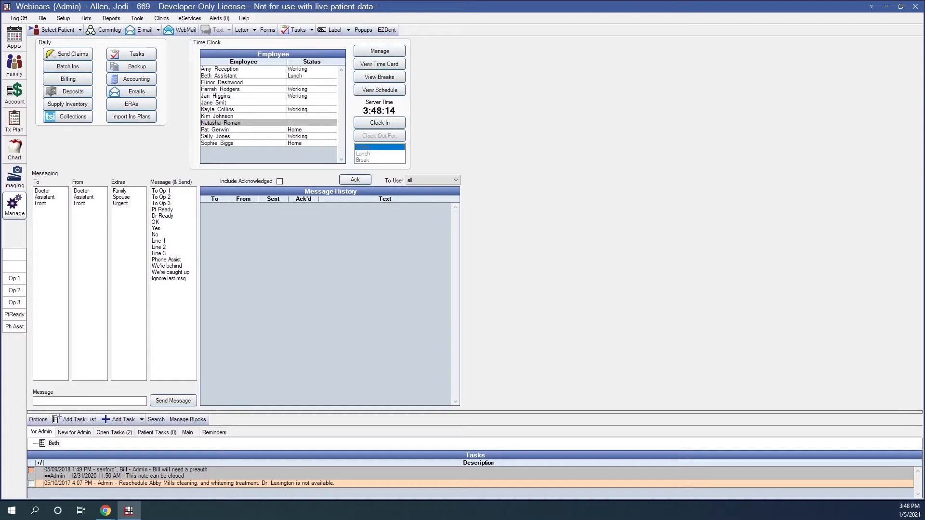
- Open Setup > Security and show the User Groups tab
{"action": "left_click", "coordinate": [64, 20]}
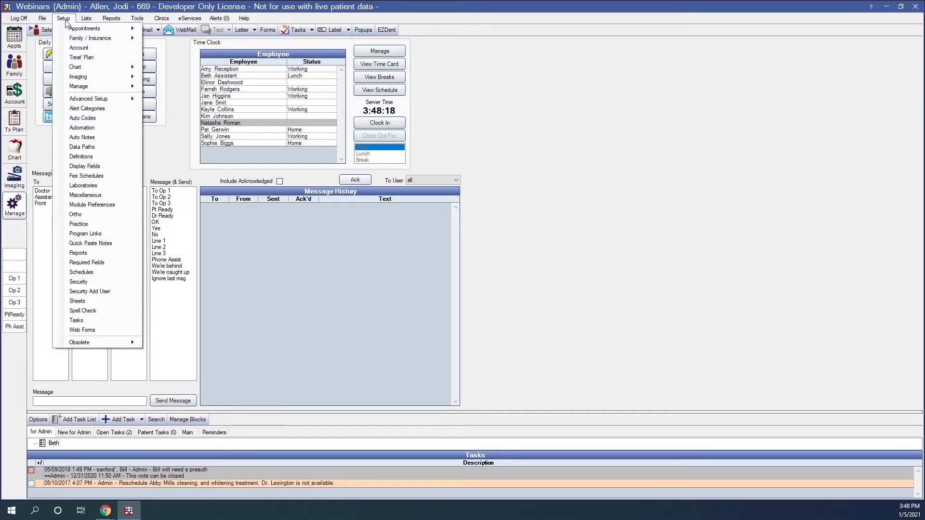
{"action": "left_click", "coordinate": [92, 284]}
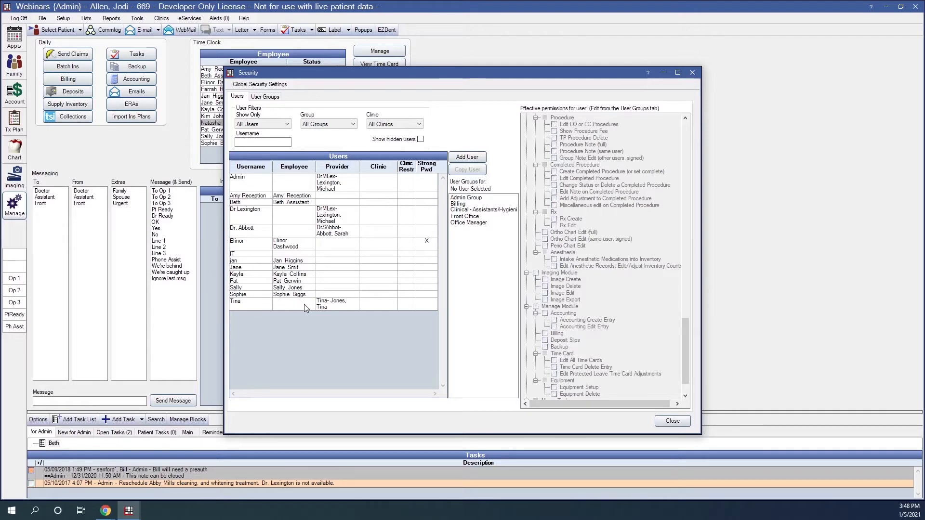
{"action": "left_click", "coordinate": [255, 97]}
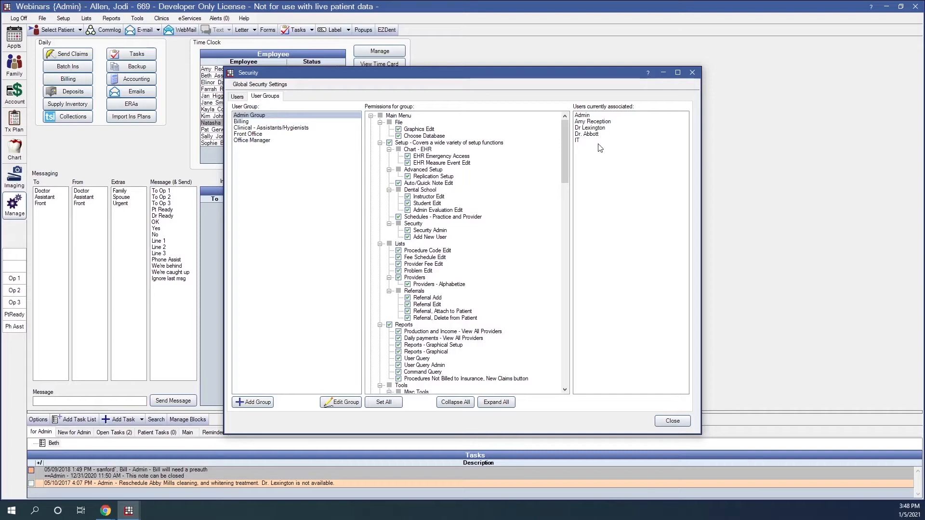
- Select the Billing user group to see its permissions and associated users
{"action": "left_click", "coordinate": [242, 123]}
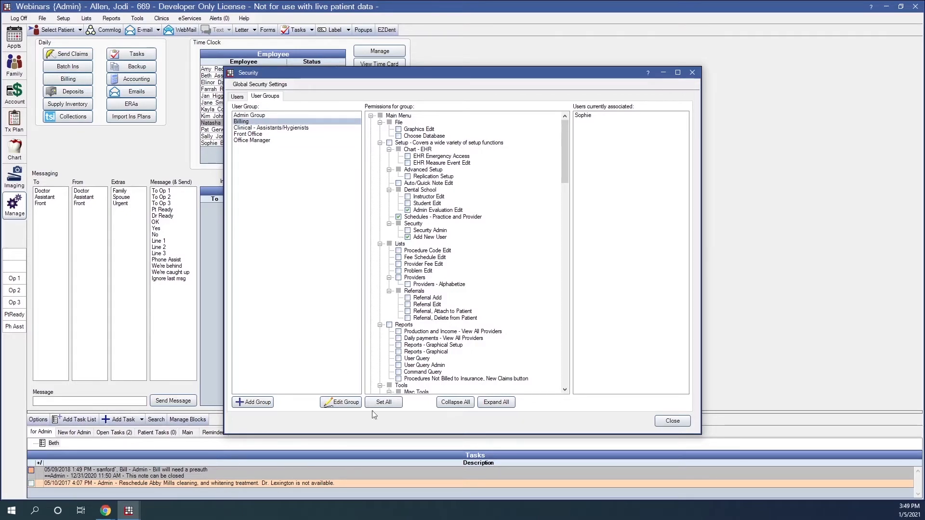
- Open the Security help's Permissions page and read the table, highlighting the GraphicsEdit entry
{"action": "left_click", "coordinate": [648, 74]}
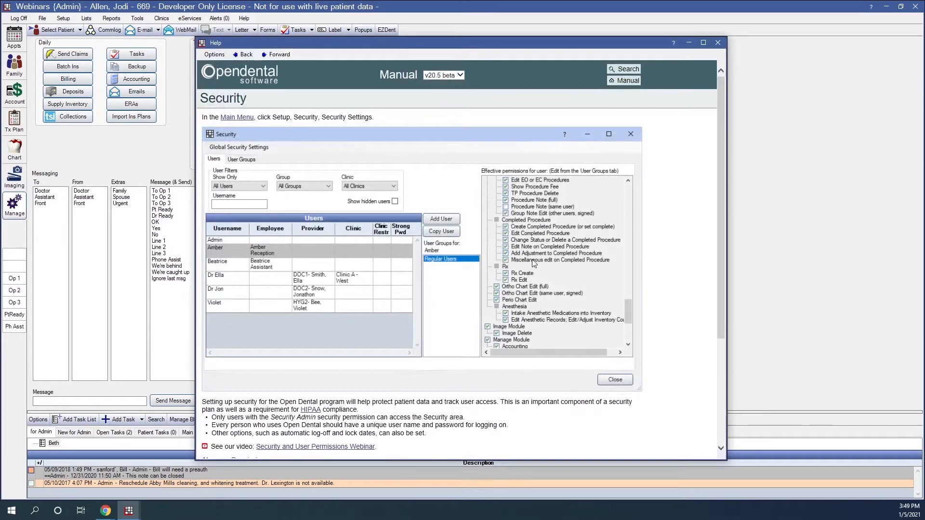
{"action": "scroll", "coordinate": [314, 362], "scroll_direction": "down", "scroll_amount": 3}
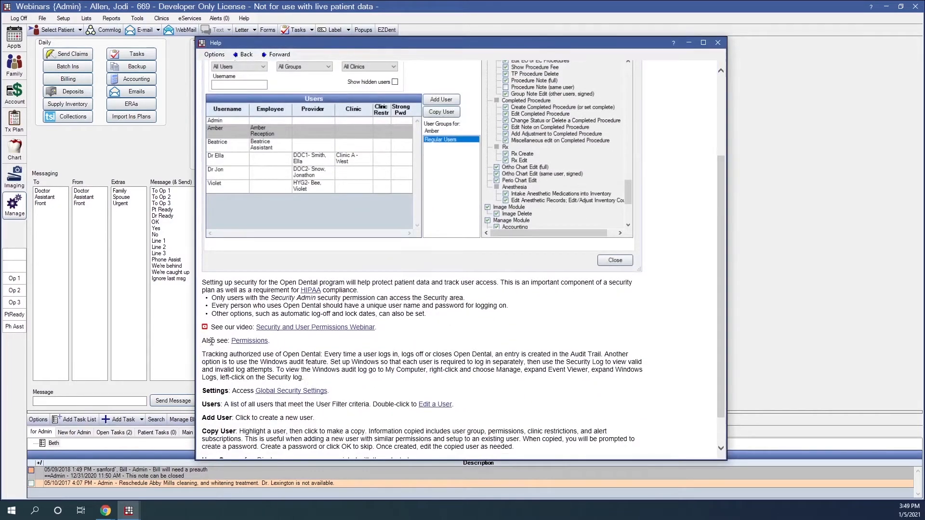
{"action": "left_click", "coordinate": [250, 341]}
{"action": "scroll", "coordinate": [302, 270], "scroll_direction": "down", "scroll_amount": 6}
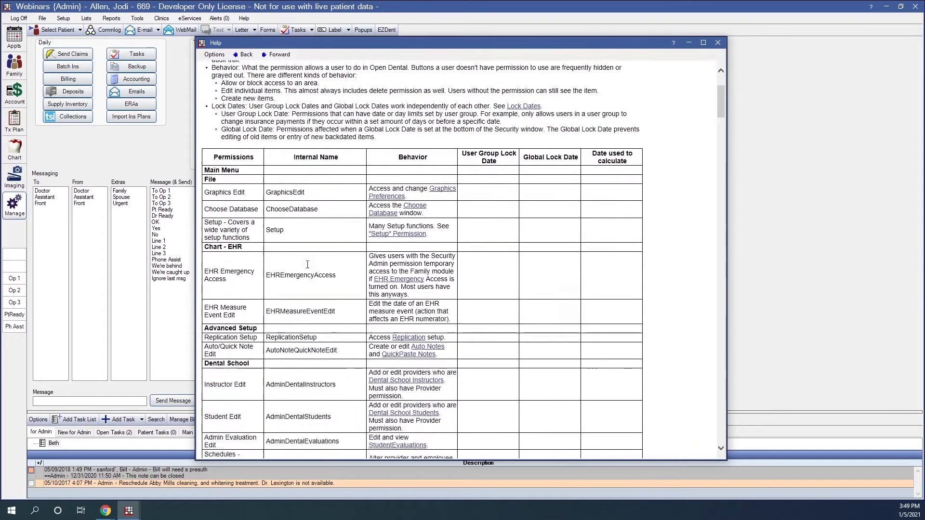
{"action": "scroll", "coordinate": [284, 193], "scroll_direction": "up", "scroll_amount": 3}
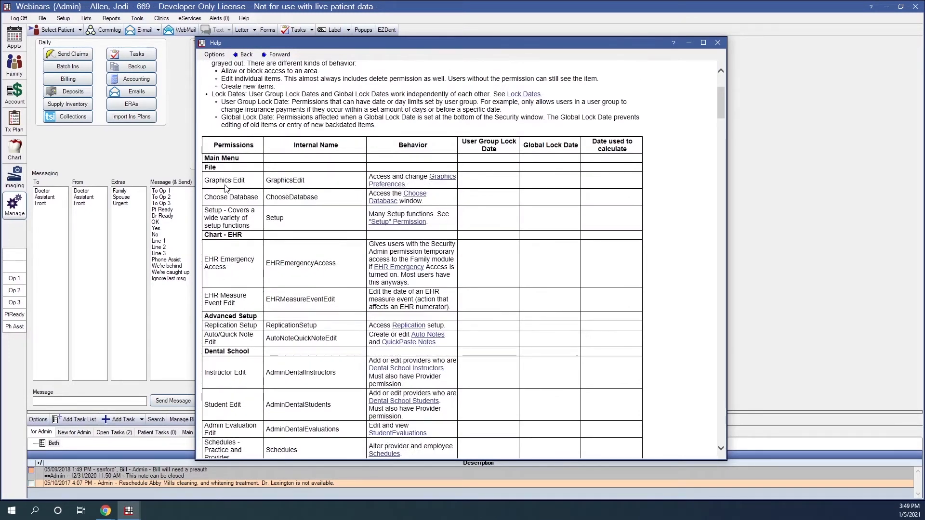
{"action": "triple_click", "coordinate": [242, 181]}
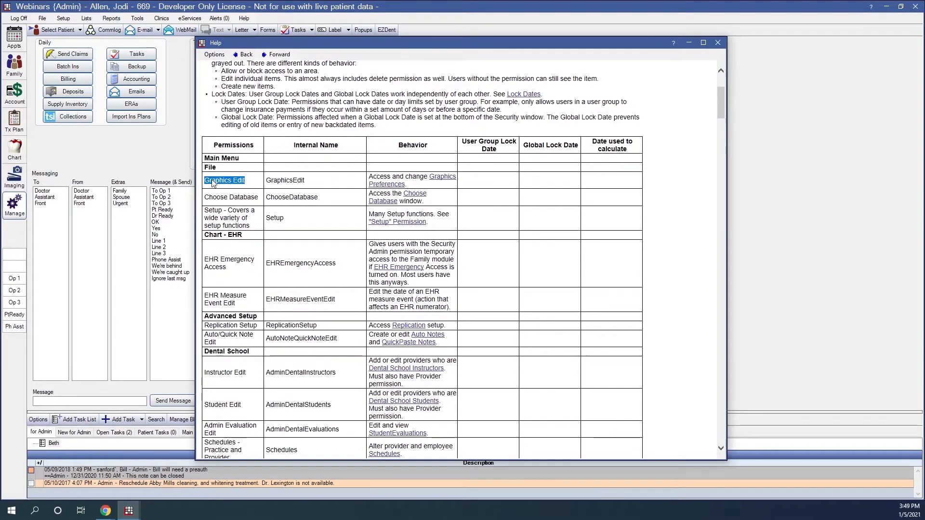
{"action": "left_click_drag", "start_coordinate": [274, 180], "coordinate": [309, 188]}
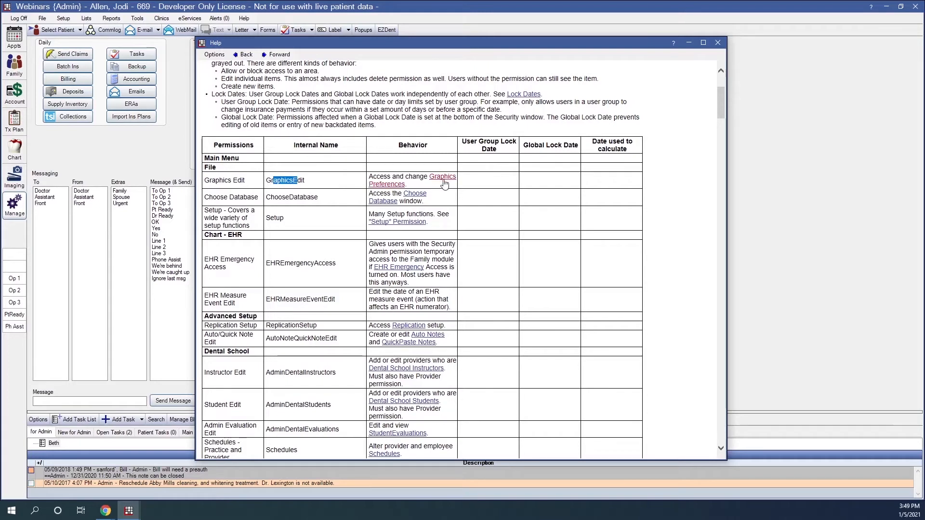
{"action": "left_click", "coordinate": [419, 186]}
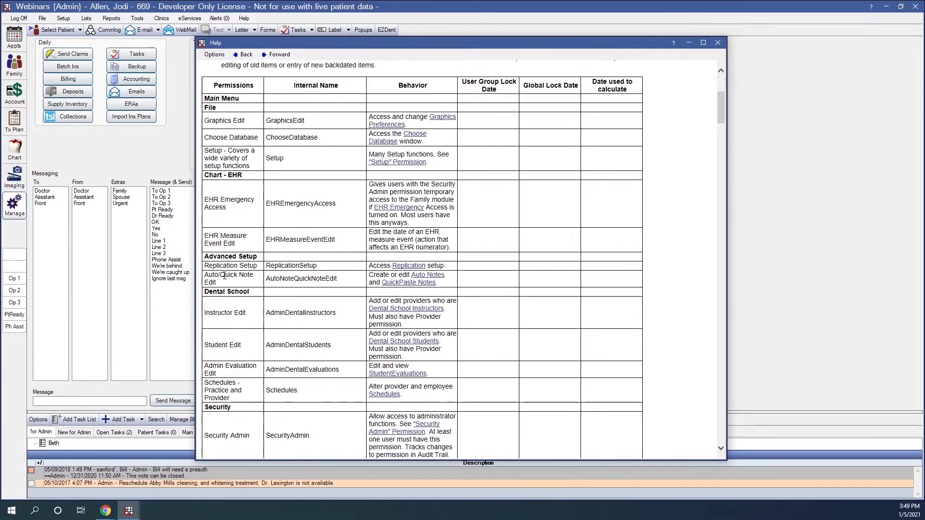
{"action": "scroll", "coordinate": [213, 198], "scroll_direction": "down", "scroll_amount": 2}
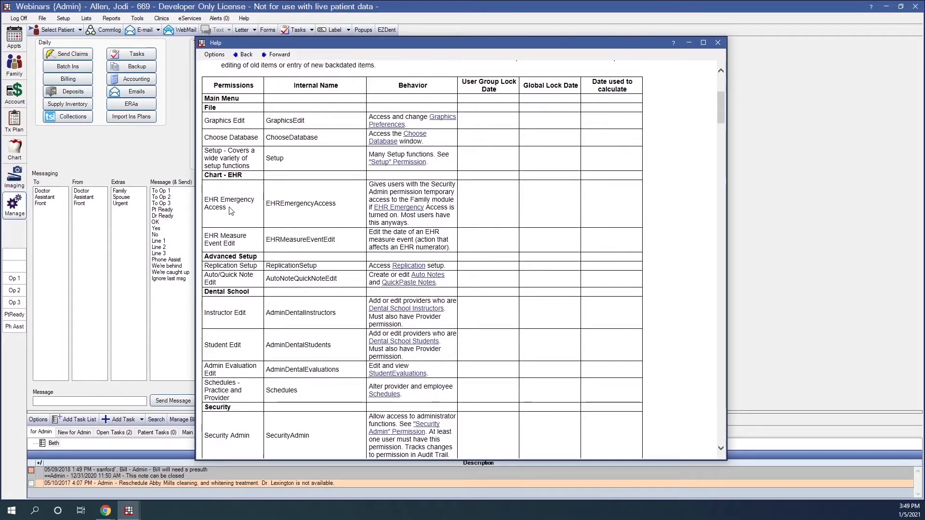
{"action": "scroll", "coordinate": [230, 309], "scroll_direction": "down", "scroll_amount": 6}
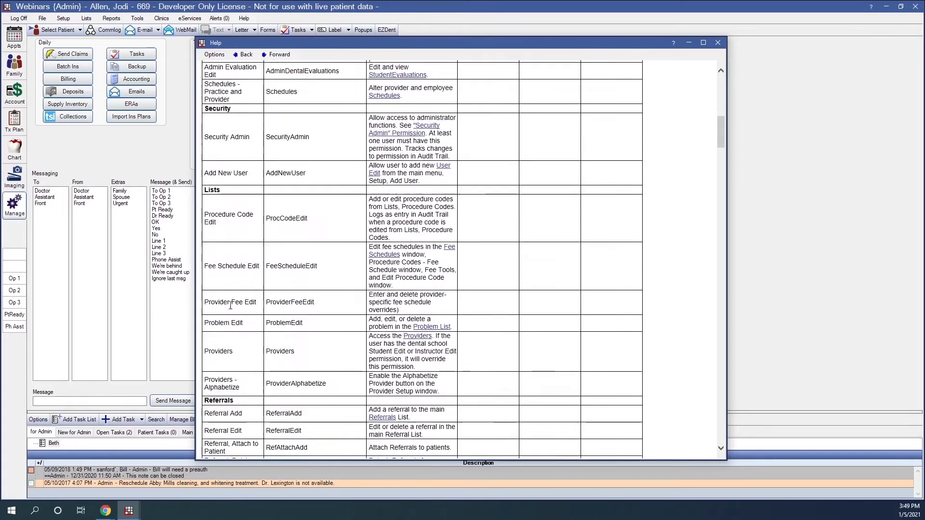
{"action": "scroll", "coordinate": [230, 306], "scroll_direction": "down", "scroll_amount": 1}
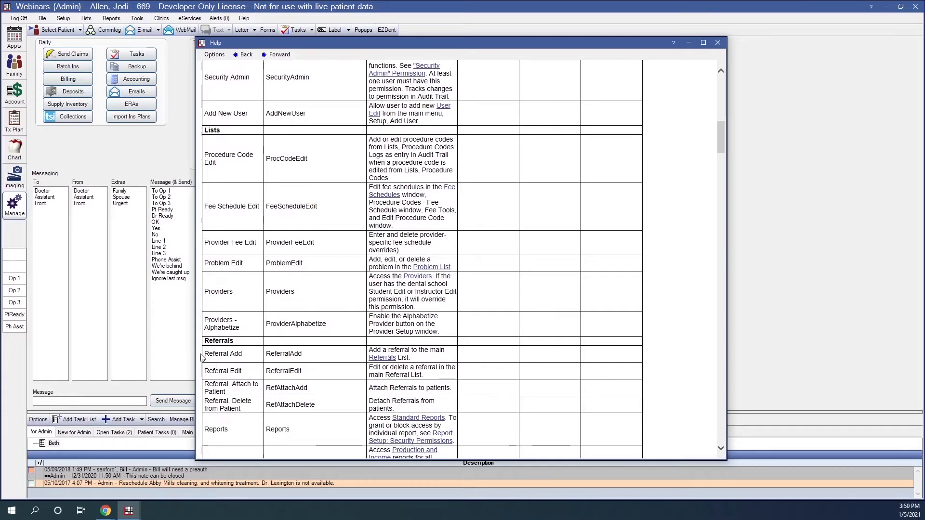
{"action": "scroll", "coordinate": [230, 344], "scroll_direction": "down", "scroll_amount": 5}
{"action": "scroll", "coordinate": [230, 344], "scroll_direction": "down", "scroll_amount": 10}
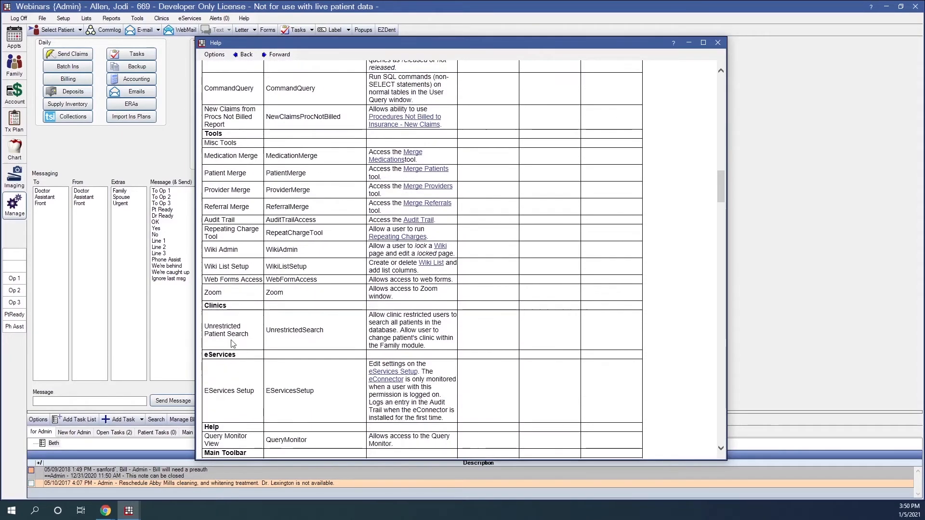
{"action": "scroll", "coordinate": [233, 344], "scroll_direction": "down", "scroll_amount": 8}
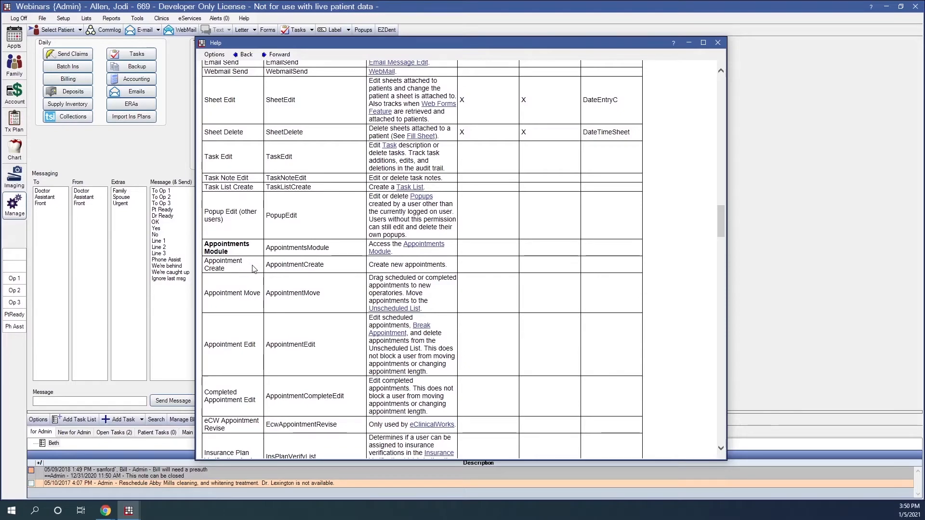
{"action": "scroll", "coordinate": [251, 267], "scroll_direction": "up", "scroll_amount": 15}
{"action": "scroll", "coordinate": [253, 265], "scroll_direction": "up", "scroll_amount": 15}
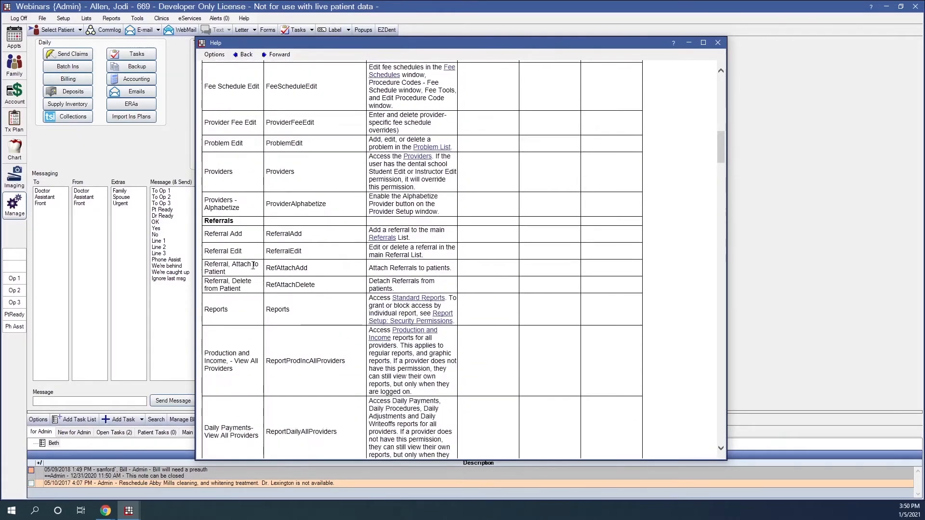
{"action": "scroll", "coordinate": [254, 269], "scroll_direction": "up", "scroll_amount": 2}
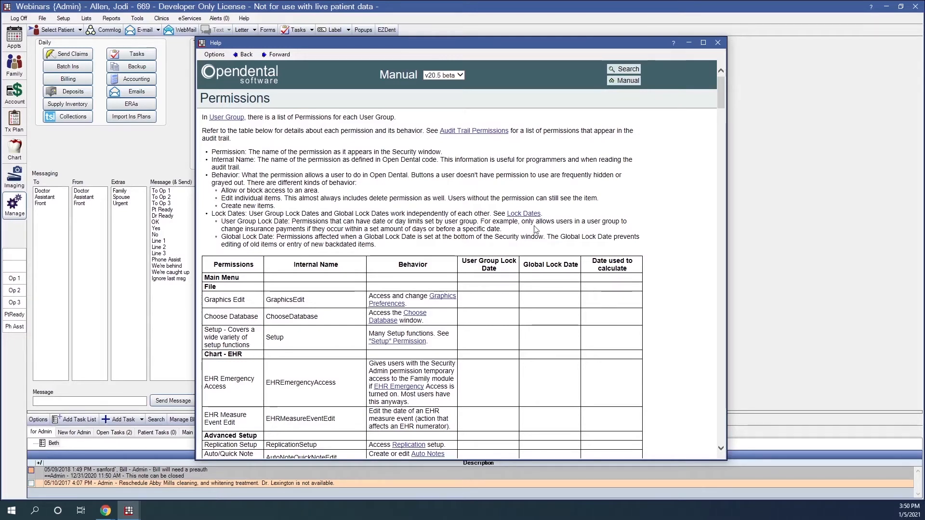
- Select Front Office and toggle its Payment Edit permission to reopen its date-limit settings
{"action": "left_click", "coordinate": [689, 43]}
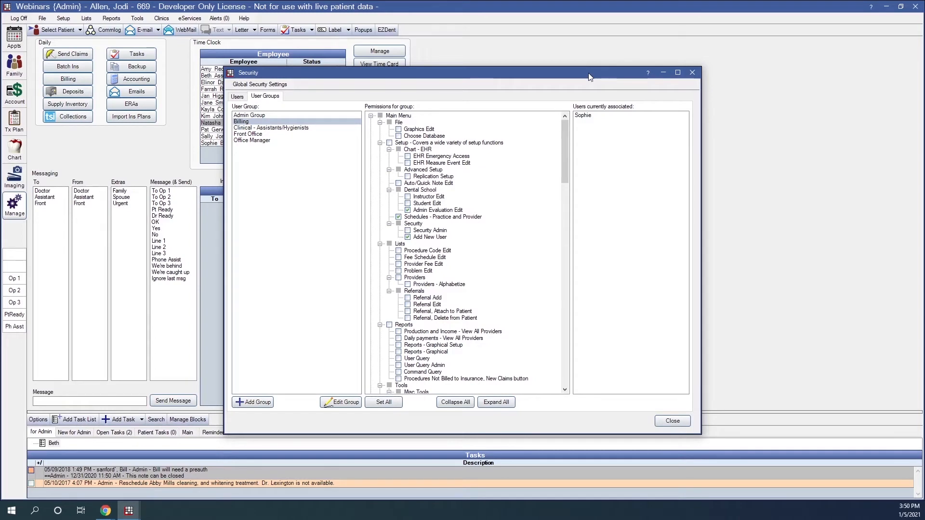
{"action": "left_click", "coordinate": [240, 135]}
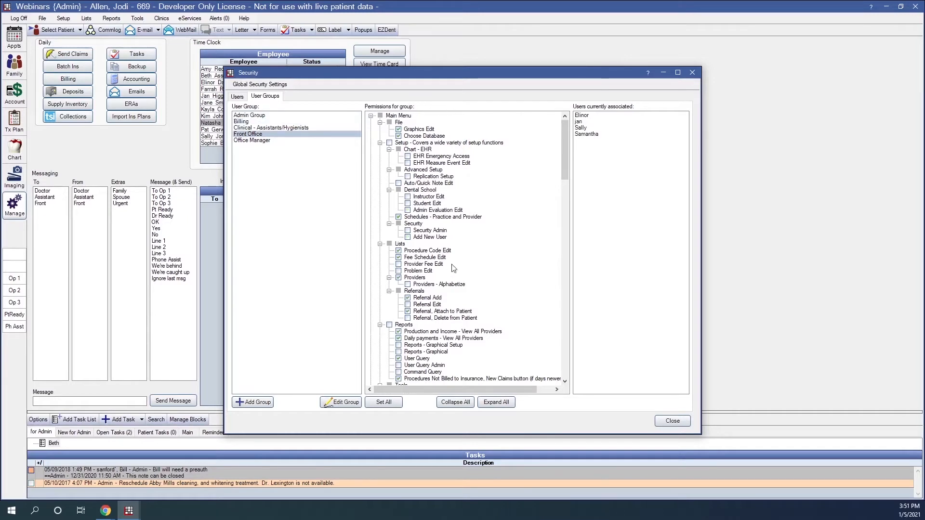
{"action": "left_click_drag", "start_coordinate": [565, 137], "coordinate": [578, 274]}
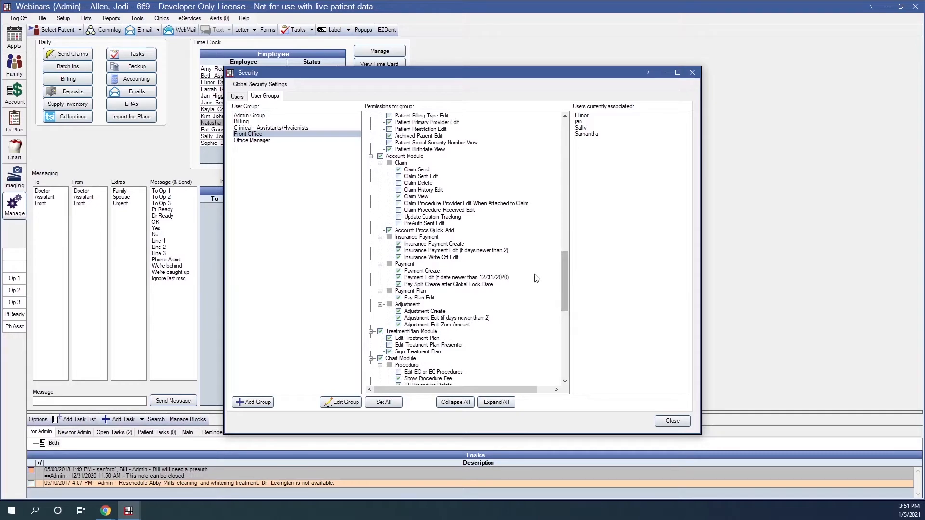
{"action": "left_click_drag", "start_coordinate": [563, 264], "coordinate": [565, 271]}
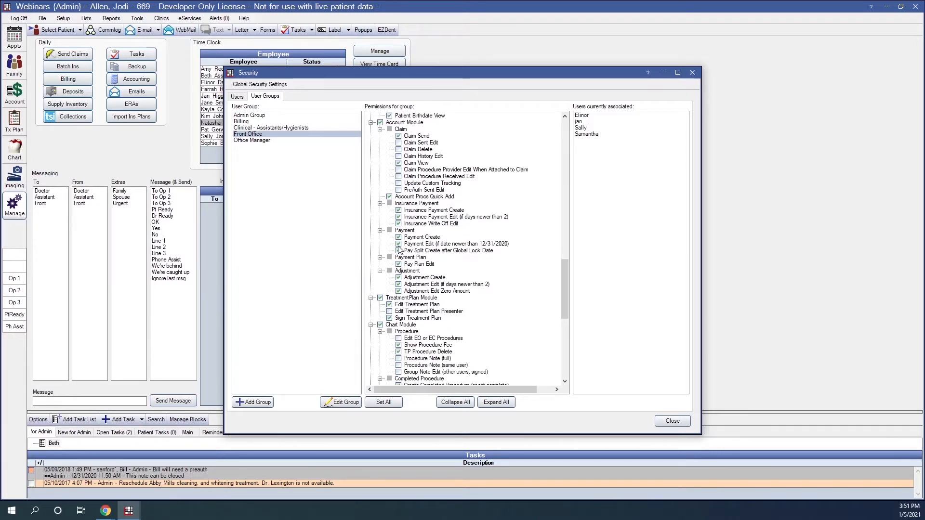
{"action": "left_click", "coordinate": [398, 244]}
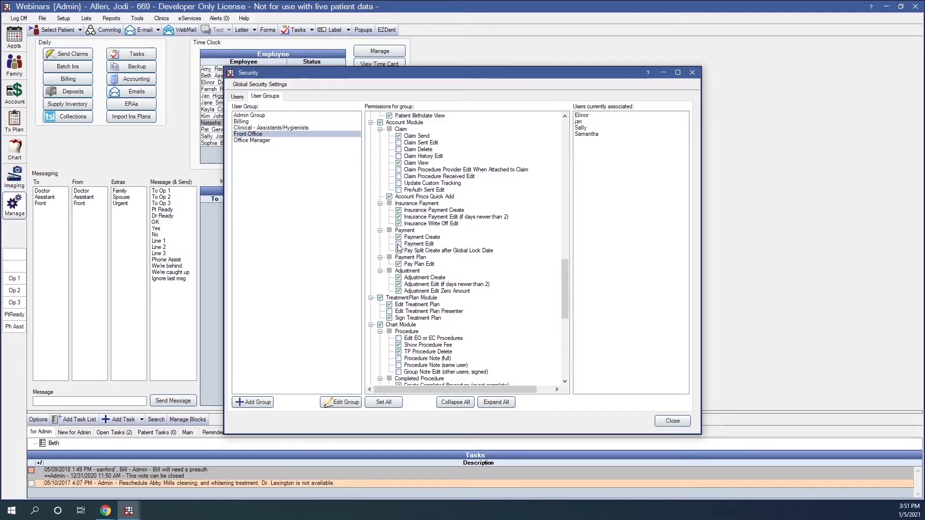
{"action": "left_click", "coordinate": [399, 245]}
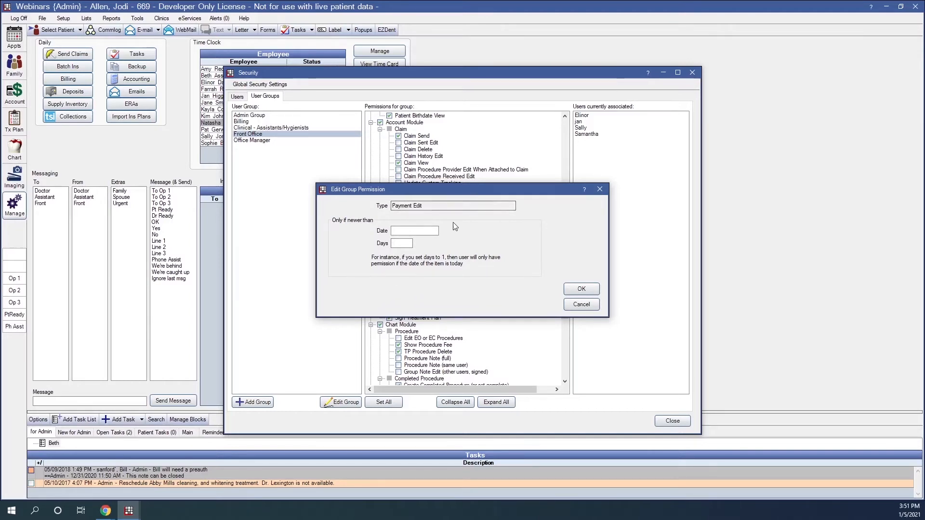
- Enter 12/31/2020 as the Payment Edit cutoff date and confirm
{"action": "left_click", "coordinate": [422, 233]}
{"action": "left_click", "coordinate": [405, 245]}
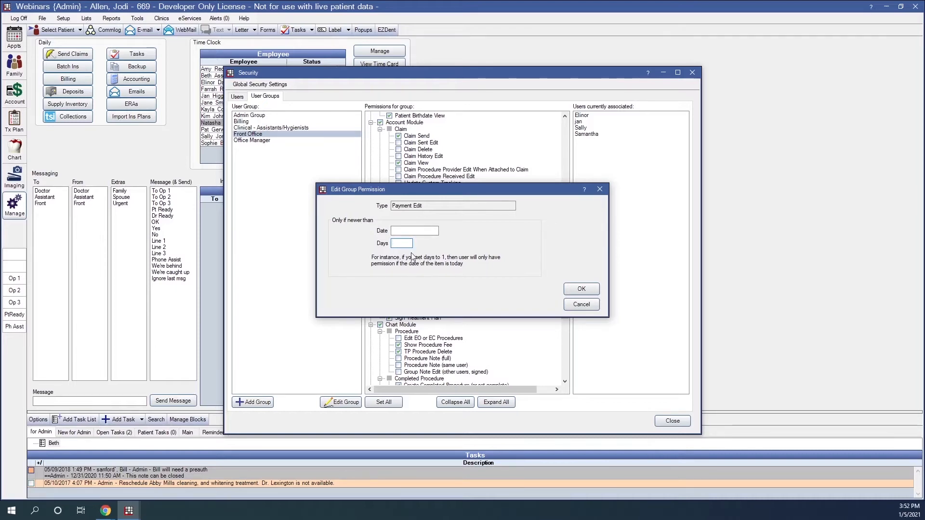
{"action": "left_click", "coordinate": [398, 231]}
{"action": "left_click", "coordinate": [574, 288]}
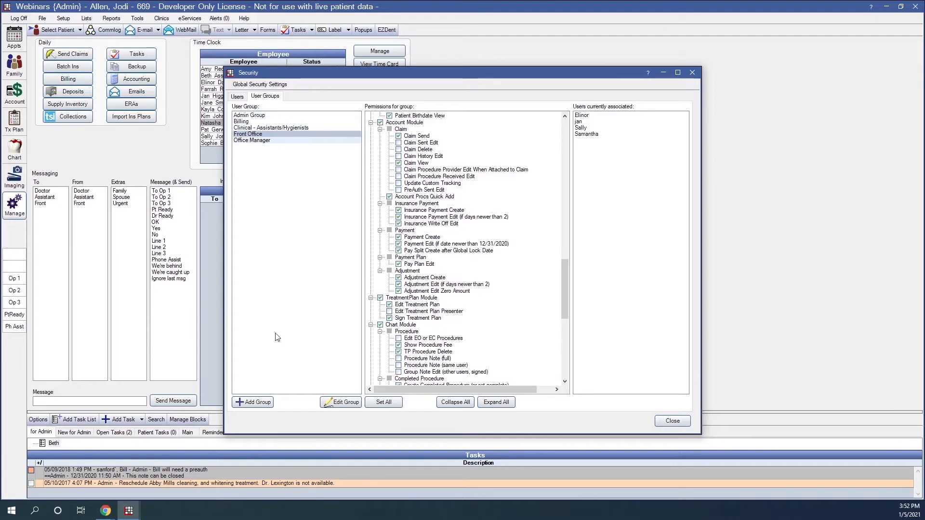
- Add a new user group with the description IT
{"action": "left_click", "coordinate": [255, 408]}
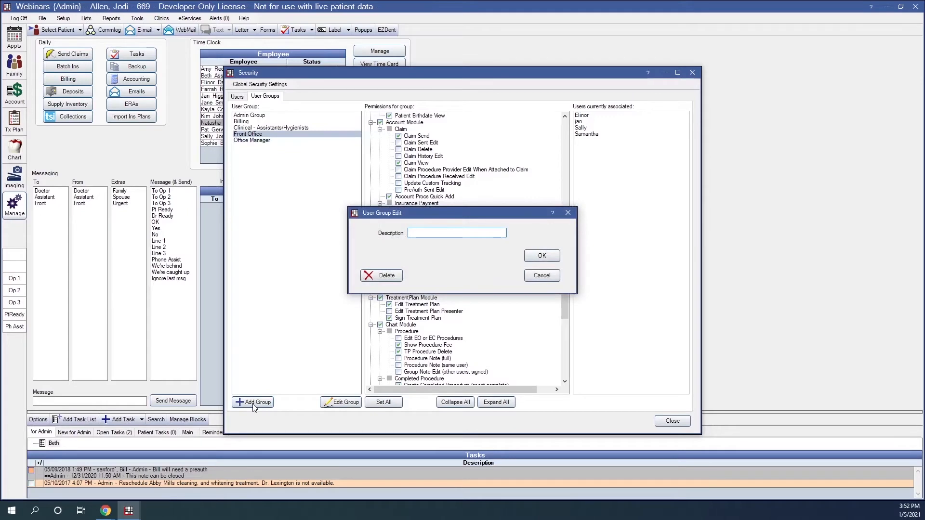
{"action": "type", "text": "IT"}
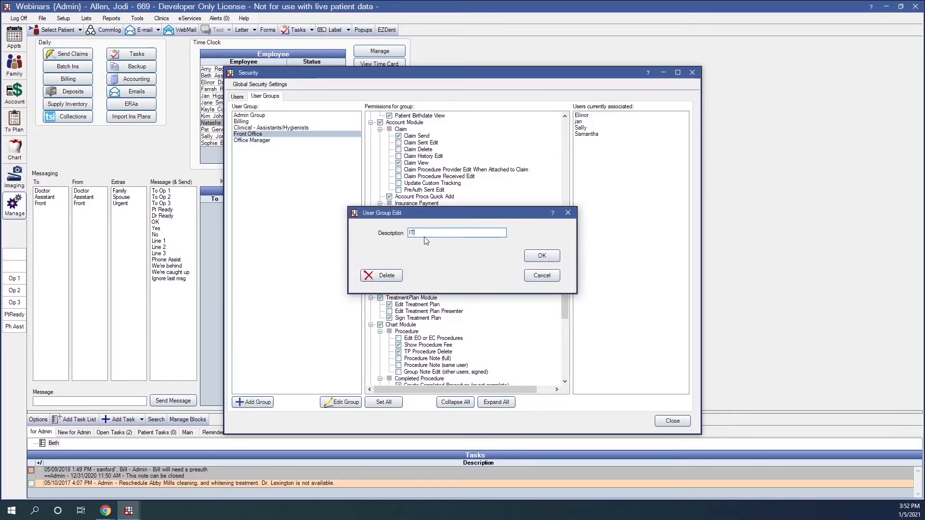
{"action": "left_click", "coordinate": [542, 256]}
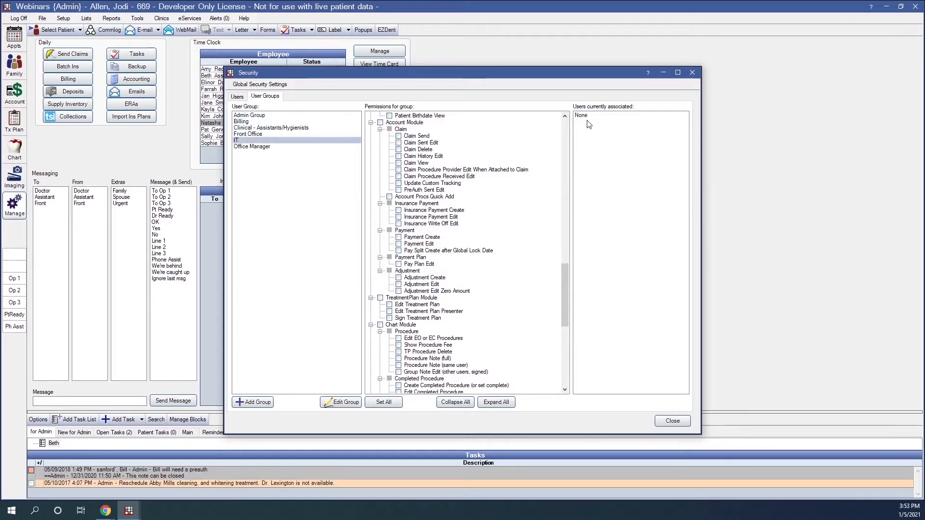
- Grant the IT group every permission, then uncheck Security Admin under Security
{"action": "left_click", "coordinate": [387, 408]}
{"action": "left_click_drag", "start_coordinate": [566, 298], "coordinate": [570, 144]}
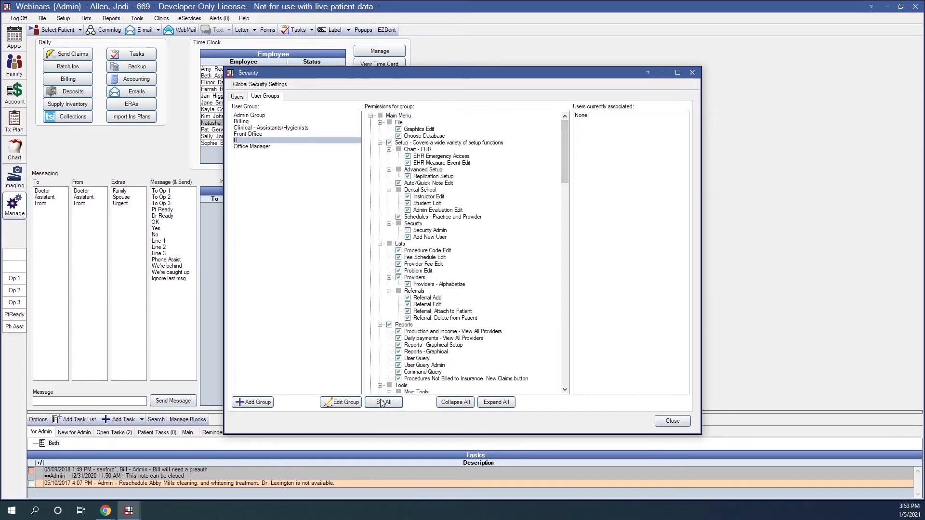
{"action": "left_click", "coordinate": [407, 230]}
{"action": "left_click", "coordinate": [408, 237]}
{"action": "left_click", "coordinate": [408, 231]}
- Create the New Employee user group and scroll down its permissions tree
{"action": "left_click", "coordinate": [256, 405]}
{"action": "type", "text": "N"}
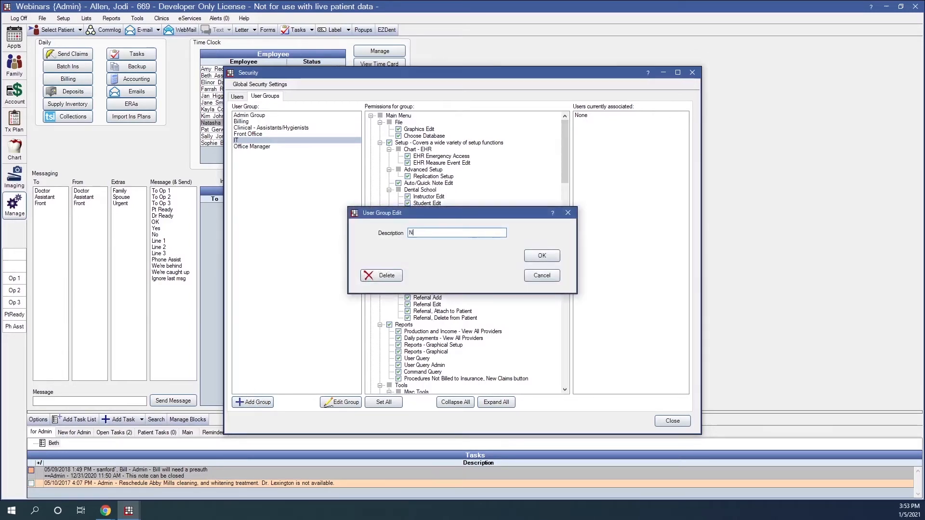
{"action": "type", "text": "ew Employee"}
{"action": "left_click", "coordinate": [543, 259]}
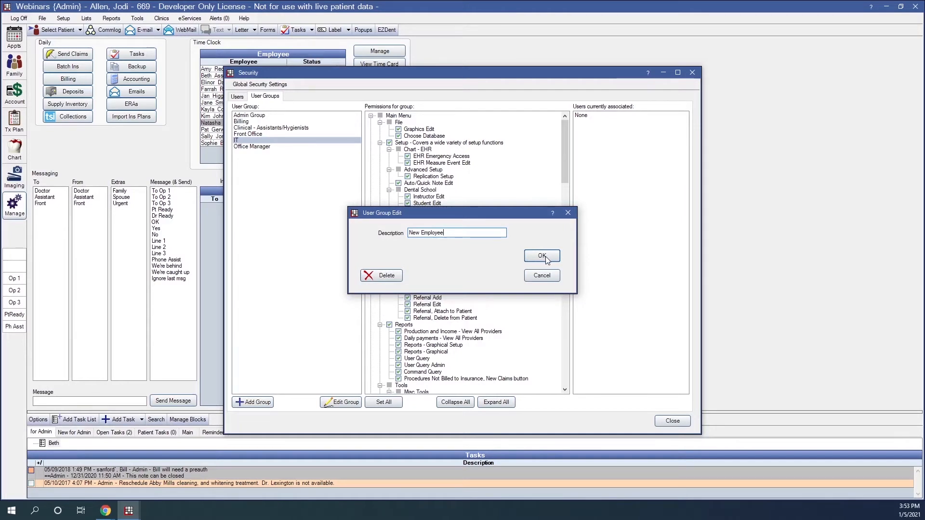
{"action": "left_click", "coordinate": [542, 258]}
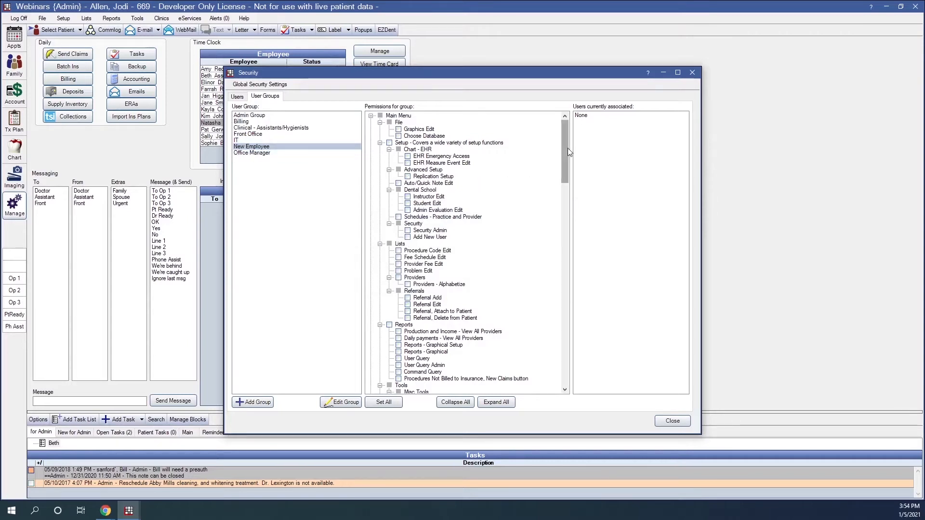
{"action": "left_click_drag", "start_coordinate": [567, 148], "coordinate": [565, 244]}
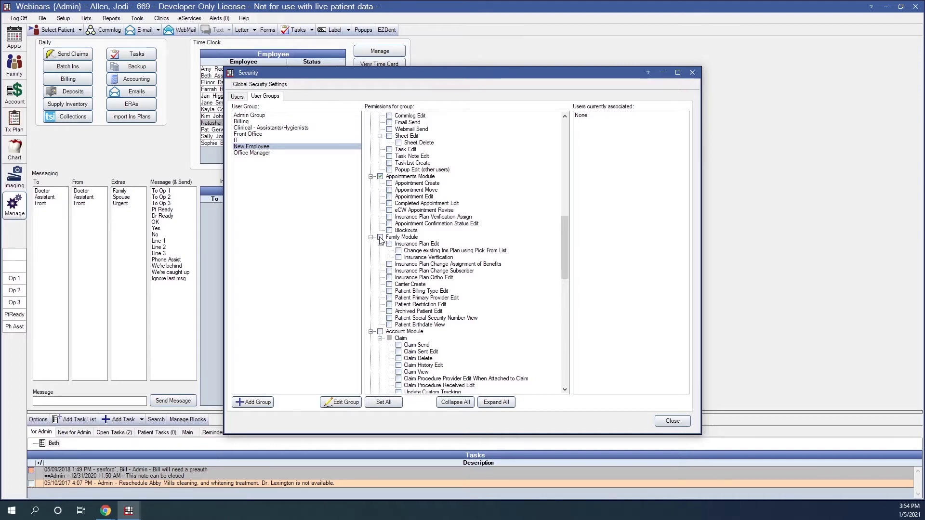
- Allow New Employee Appointments Module, Appointment Create, Move and Edit, then go to Users
{"action": "left_click", "coordinate": [380, 177]}
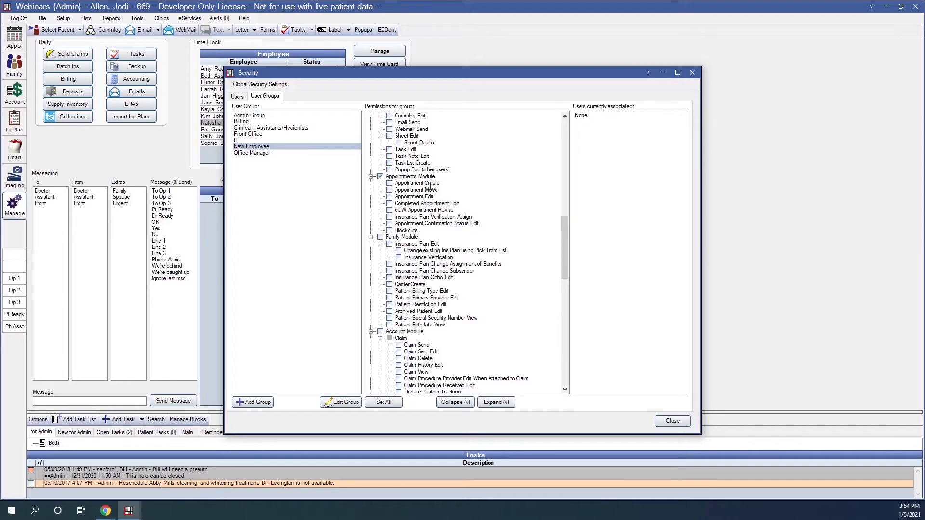
{"action": "left_click", "coordinate": [381, 177]}
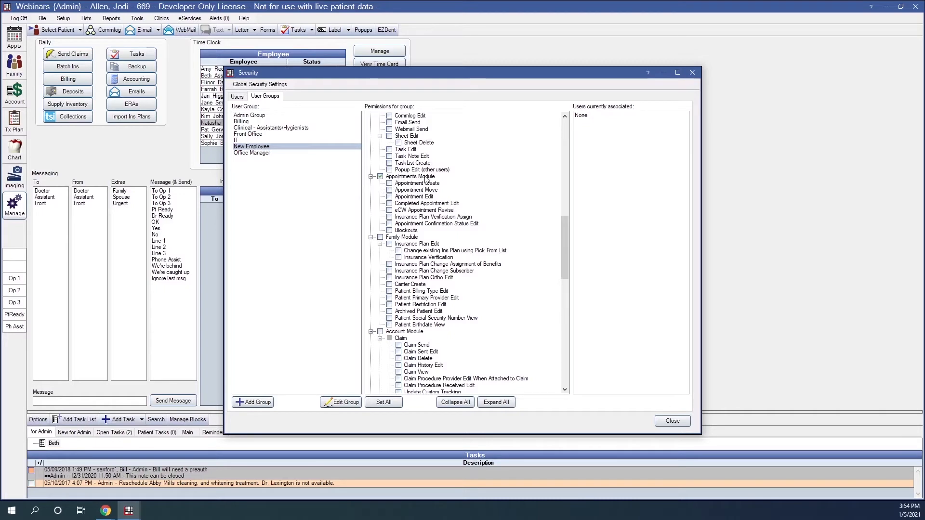
{"action": "left_click", "coordinate": [389, 183]}
{"action": "left_click", "coordinate": [389, 190]}
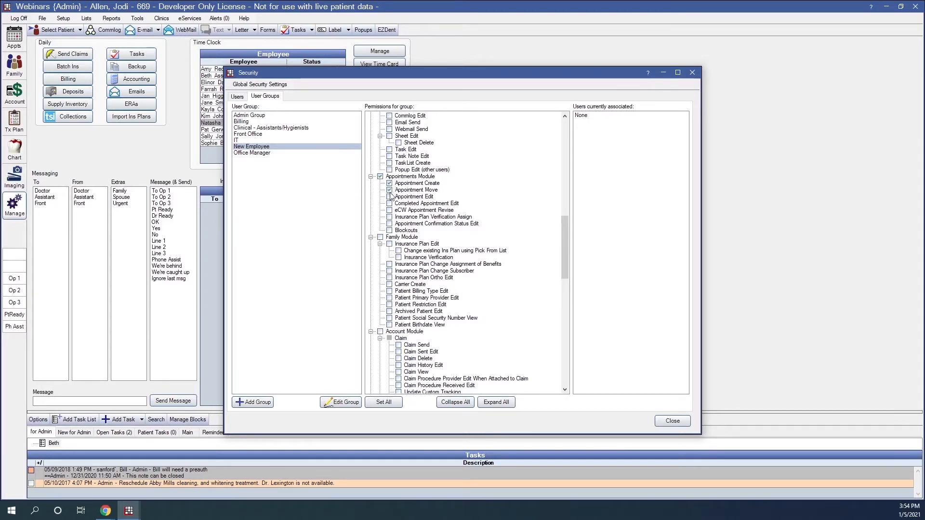
{"action": "left_click", "coordinate": [389, 197]}
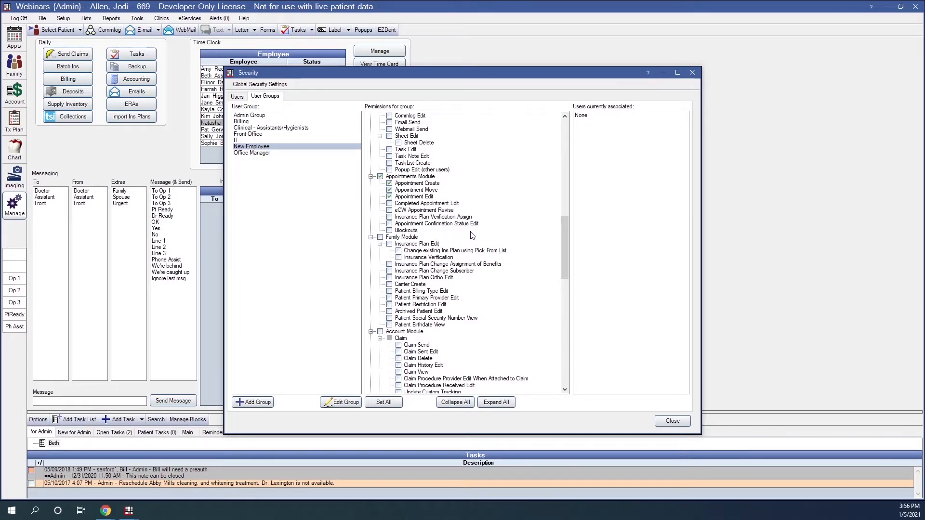
{"action": "left_click", "coordinate": [236, 97]}
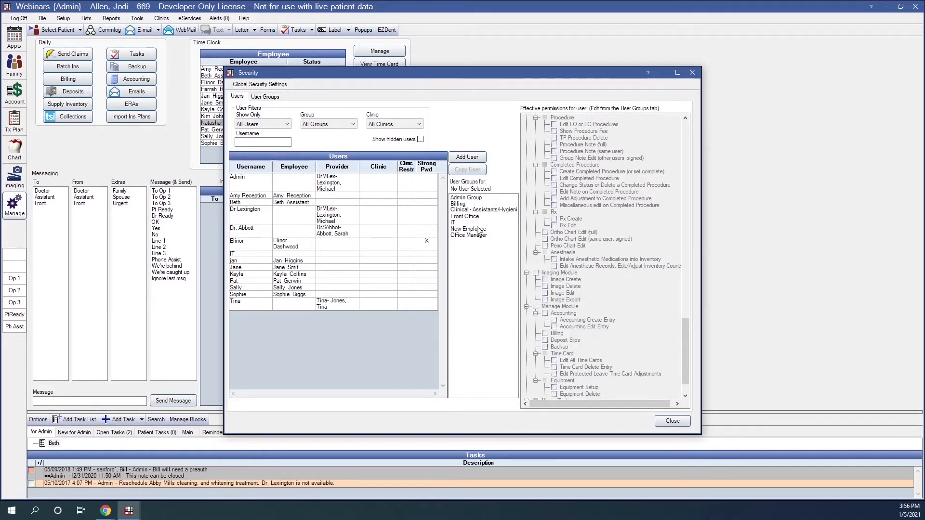
- Add a user with the employee's name, linked to their employee record, in New Employee, requiring password reset
{"action": "left_click", "coordinate": [465, 158]}
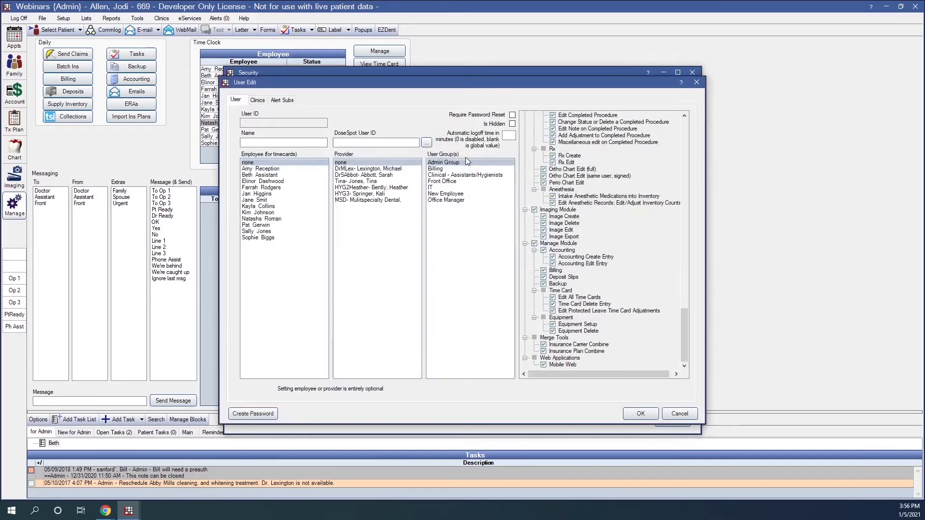
{"action": "left_click", "coordinate": [282, 140]}
{"action": "type", "text": "Natasha"}
{"action": "left_click", "coordinate": [260, 220]}
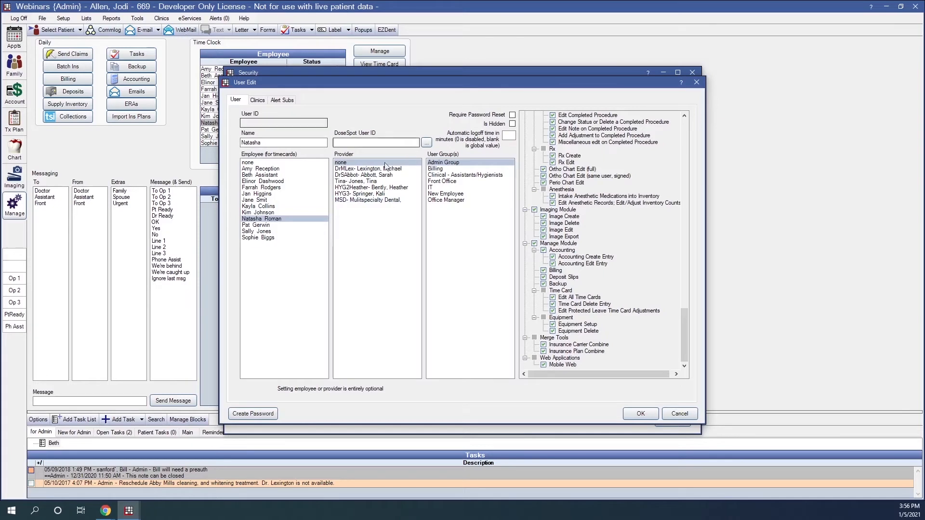
{"action": "left_click", "coordinate": [436, 194]}
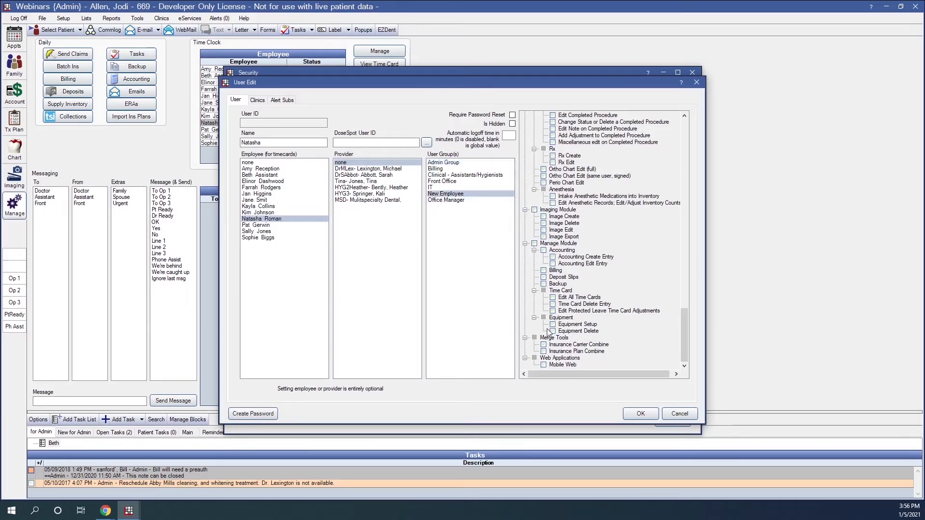
{"action": "left_click_drag", "start_coordinate": [686, 339], "coordinate": [686, 223]}
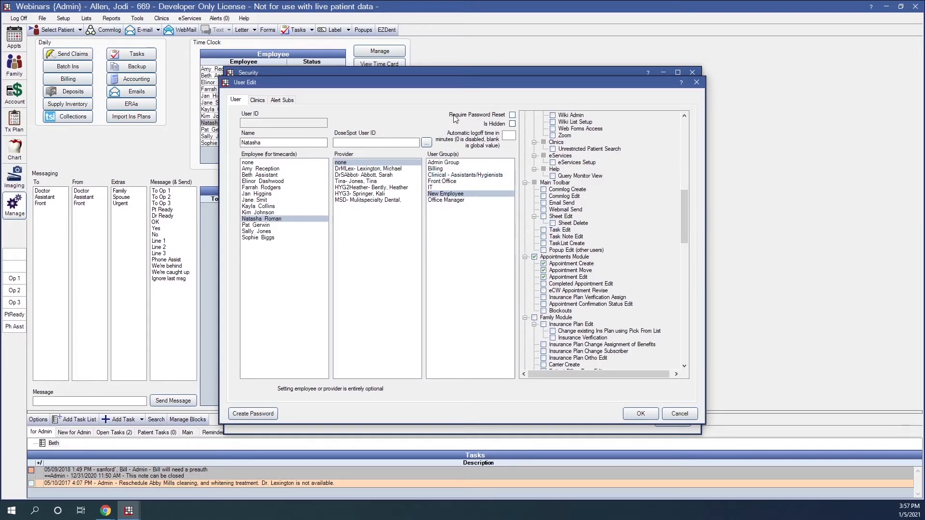
{"action": "left_click", "coordinate": [513, 116]}
- Enter and confirm the new user's initial login password
{"action": "left_click", "coordinate": [254, 414]}
{"action": "type", "text": "a"}
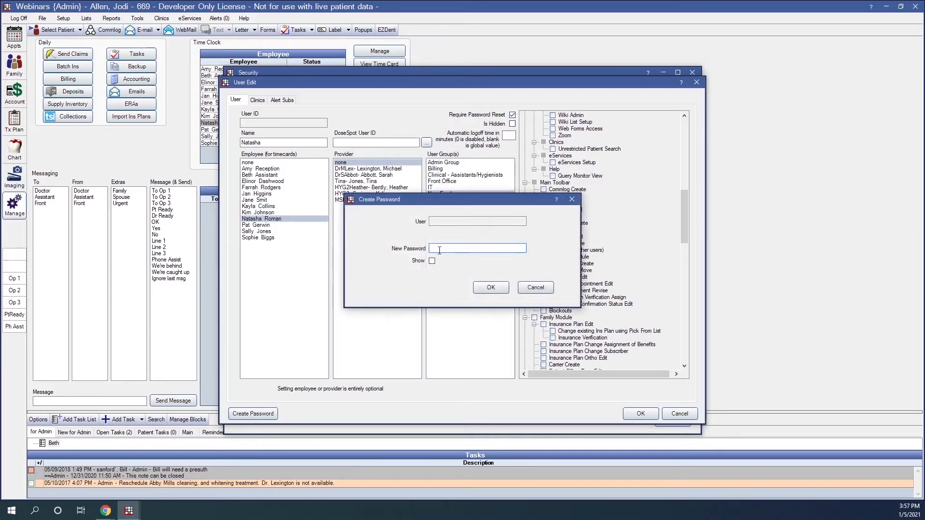
{"action": "type", "text": "dmin"}
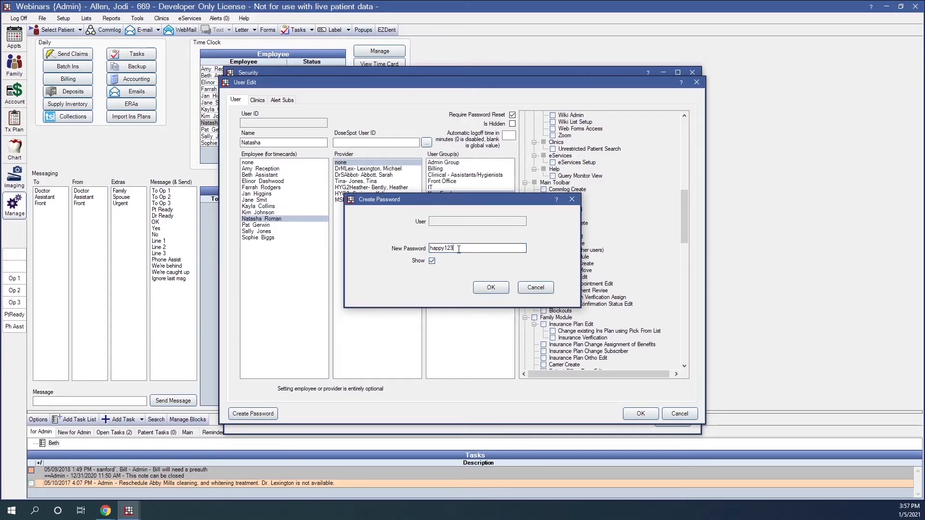
{"action": "left_click_drag", "start_coordinate": [458, 250], "coordinate": [428, 250]}
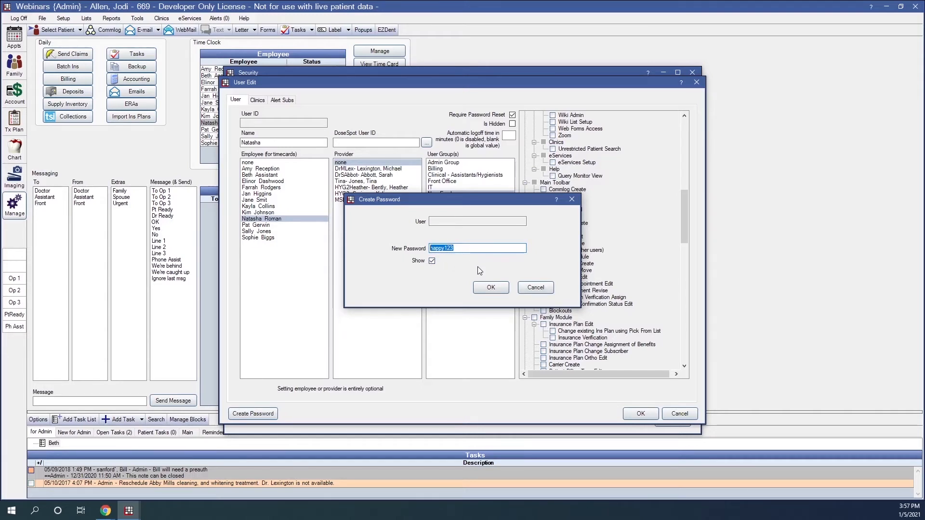
{"action": "left_click", "coordinate": [491, 288]}
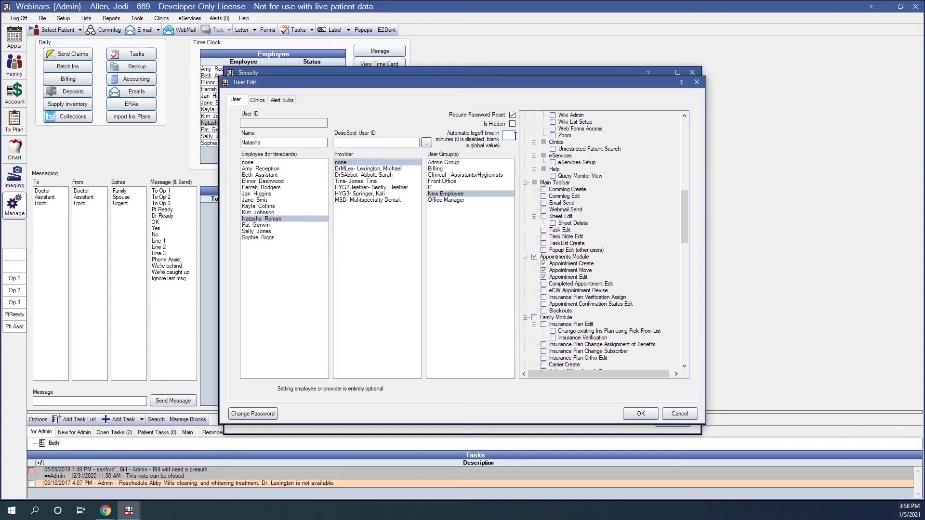
- Show the new user's clinic settings listing Open Dental Clinic, C1 and C2
{"action": "left_click", "coordinate": [257, 100]}
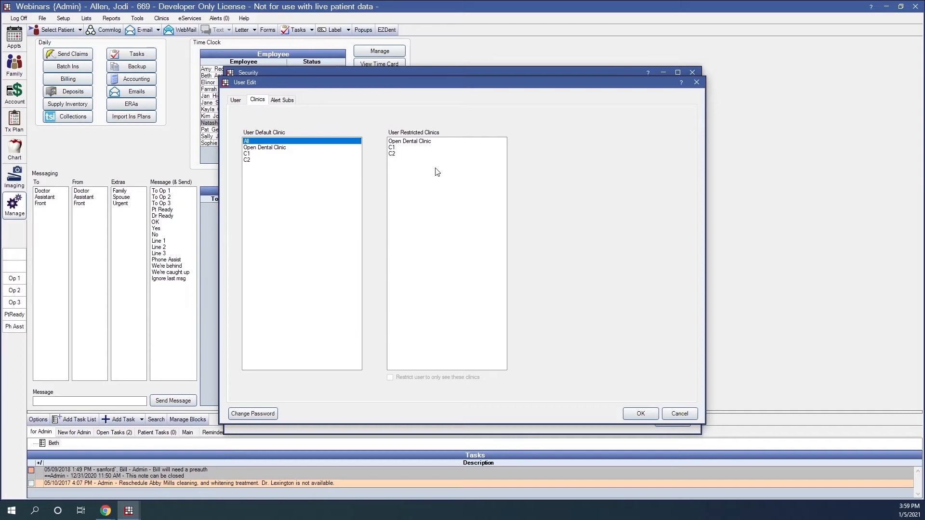
- Review the user's alert subscriptions, then save the new user
{"action": "left_click", "coordinate": [288, 104]}
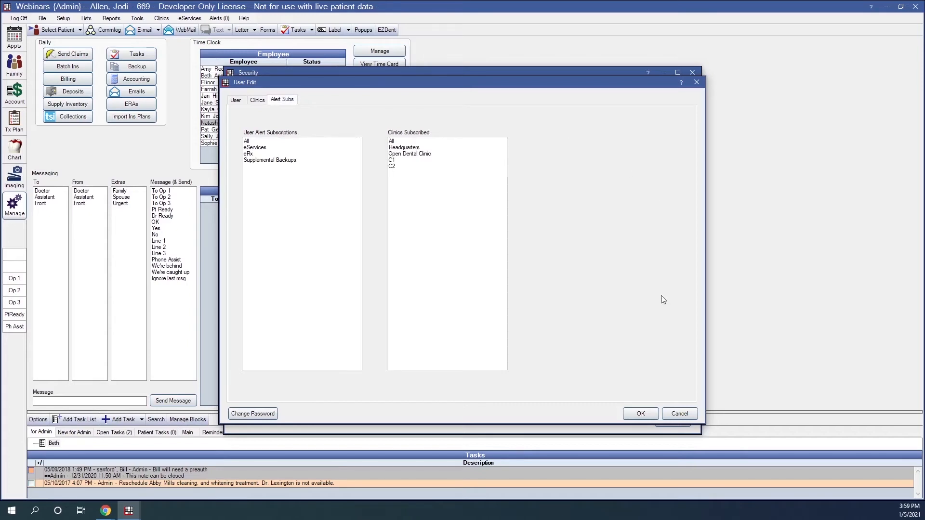
{"action": "left_click", "coordinate": [640, 414]}
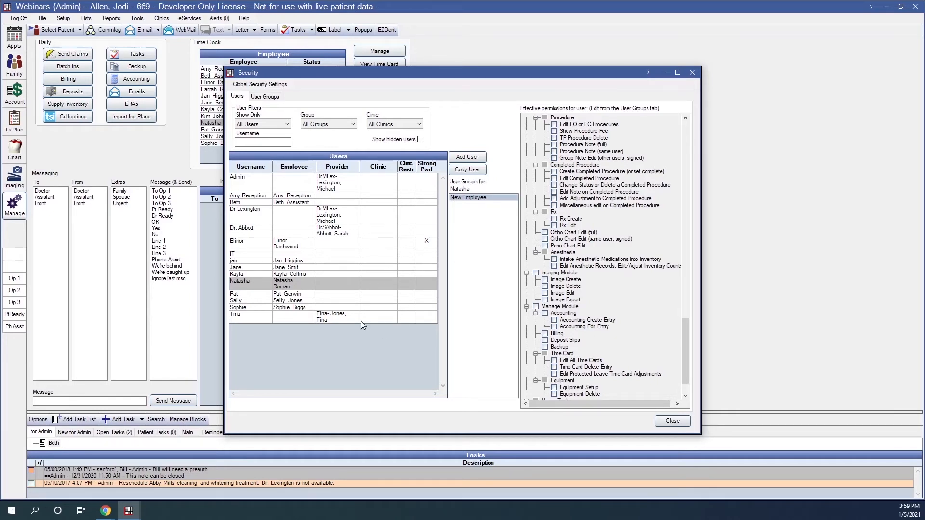
- Select the Front Office user and scroll through their effective permissions
{"action": "left_click", "coordinate": [272, 246]}
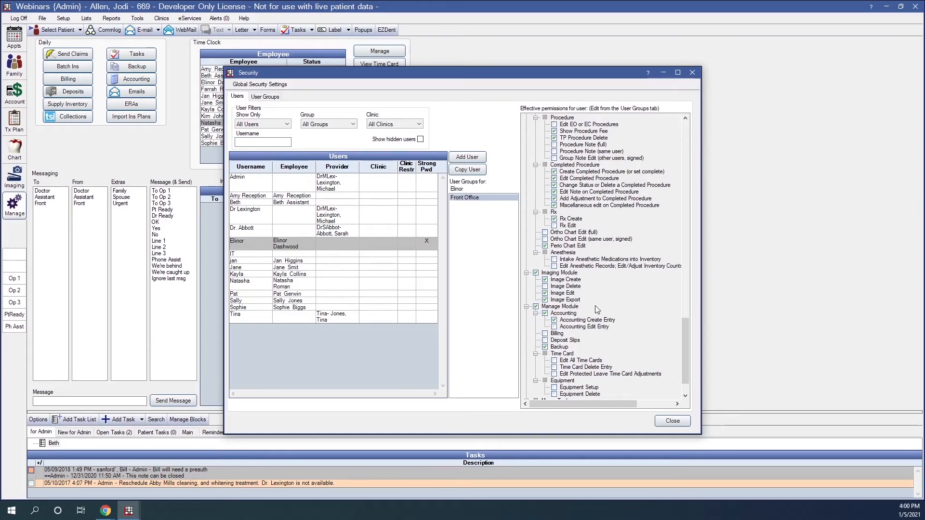
{"action": "scroll", "coordinate": [598, 305], "scroll_direction": "up", "scroll_amount": 2}
{"action": "scroll", "coordinate": [597, 305], "scroll_direction": "up", "scroll_amount": 8}
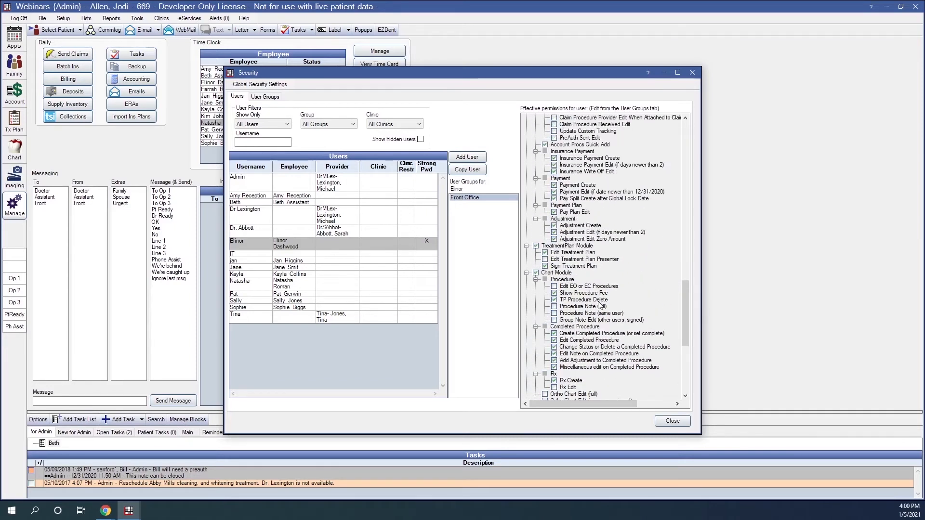
{"action": "scroll", "coordinate": [599, 305], "scroll_direction": "up", "scroll_amount": 1}
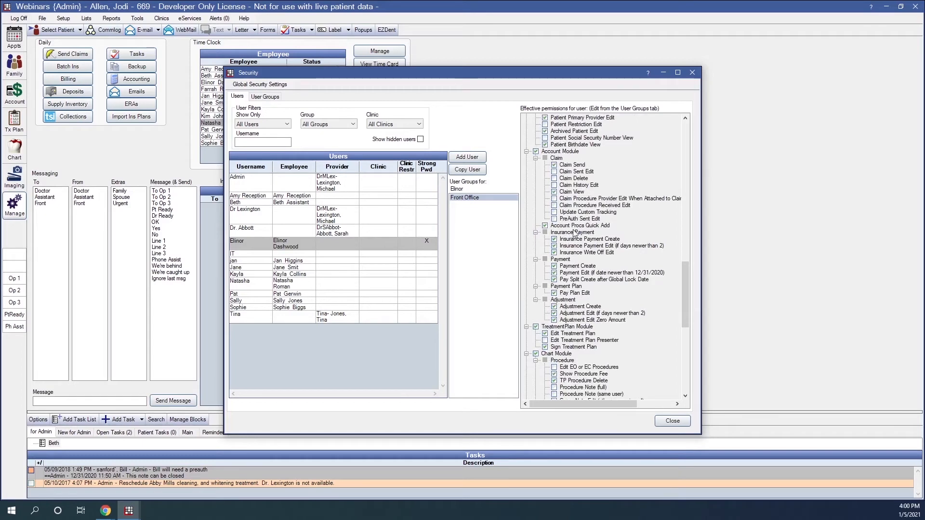
- Add Billing alongside Front Office in that user's groups and save the change
{"action": "double_click", "coordinate": [282, 249]}
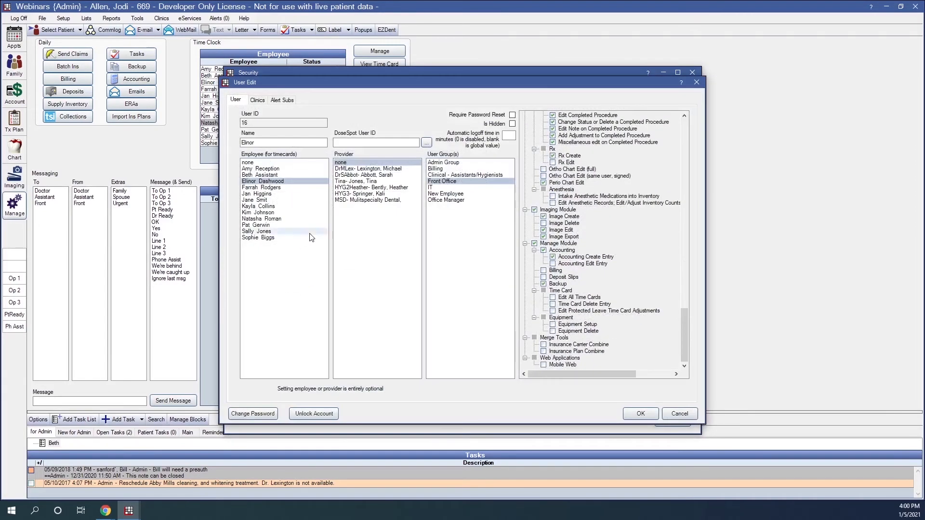
{"action": "left_click", "coordinate": [440, 169]}
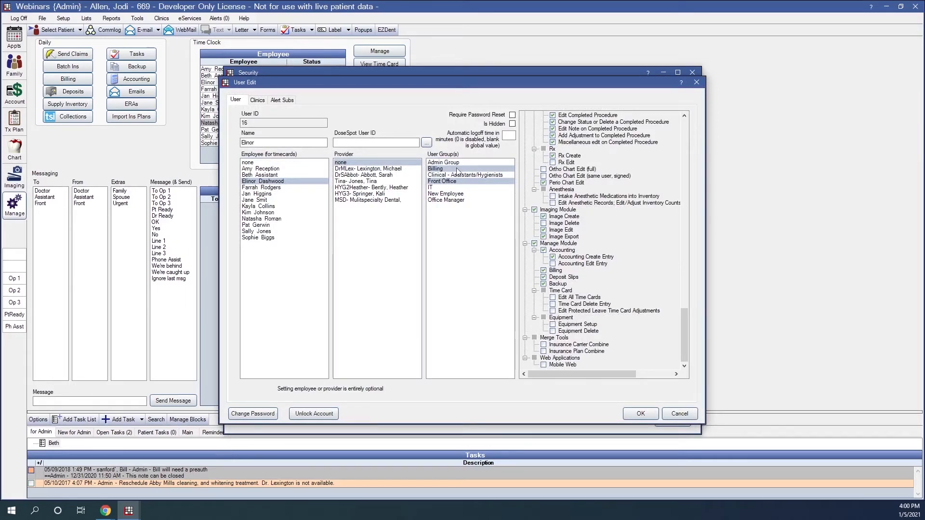
{"action": "scroll", "coordinate": [688, 235], "scroll_direction": "up", "scroll_amount": 6}
{"action": "scroll", "coordinate": [667, 252], "scroll_direction": "up", "scroll_amount": 10}
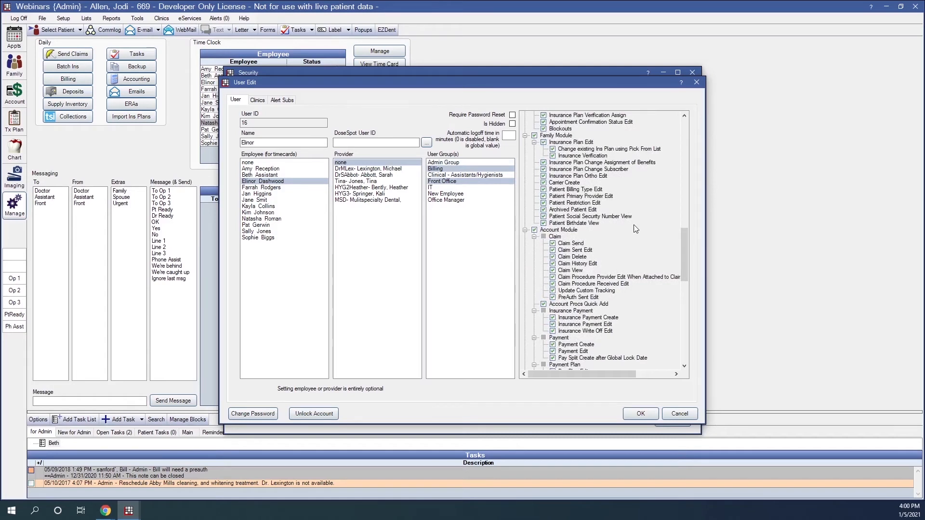
{"action": "scroll", "coordinate": [631, 282], "scroll_direction": "up", "scroll_amount": 5}
{"action": "scroll", "coordinate": [630, 279], "scroll_direction": "up", "scroll_amount": 4}
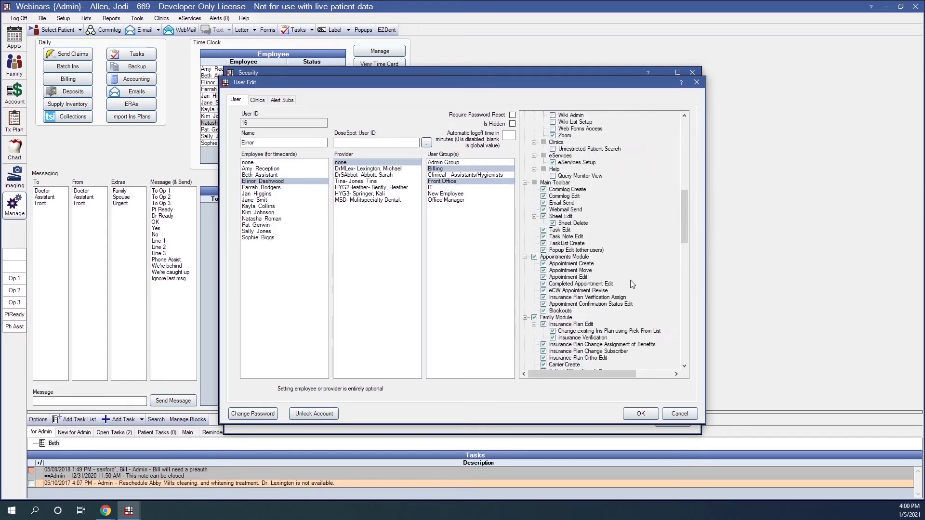
{"action": "scroll", "coordinate": [631, 282], "scroll_direction": "down", "scroll_amount": 11}
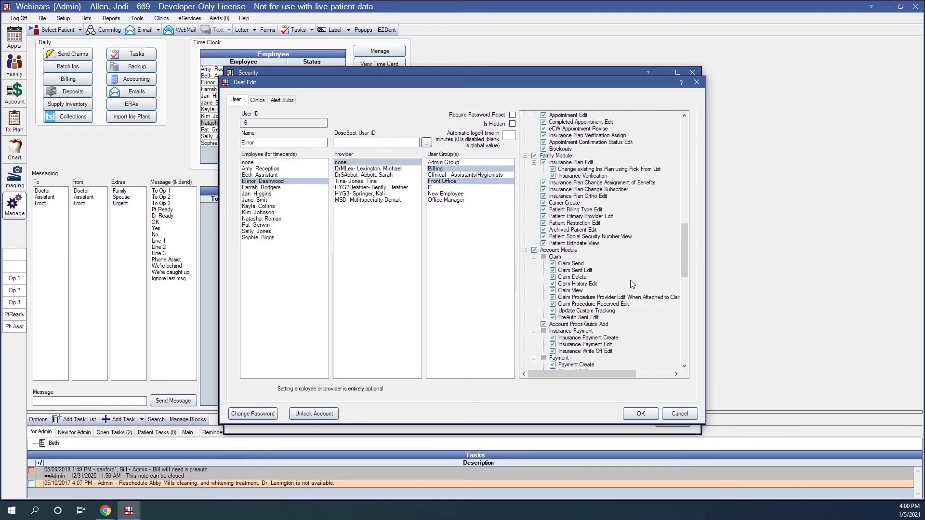
{"action": "scroll", "coordinate": [632, 284], "scroll_direction": "down", "scroll_amount": 1}
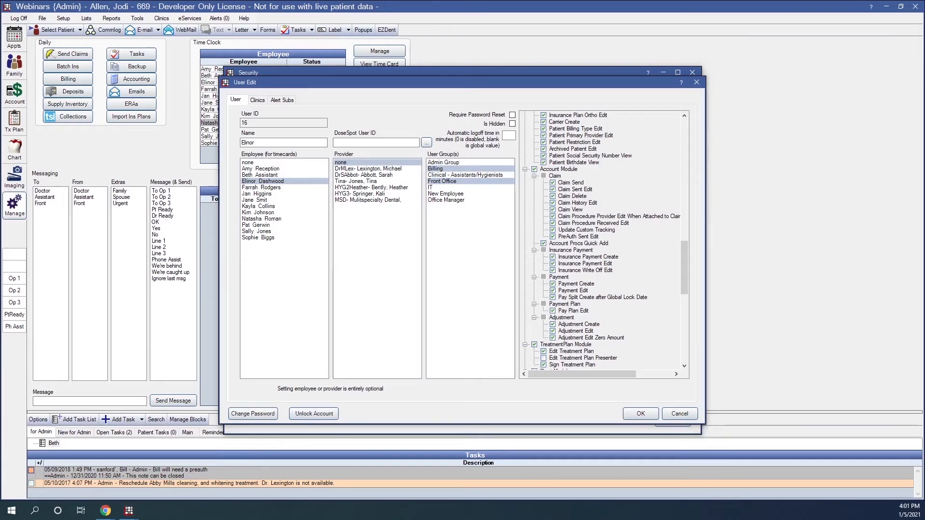
{"action": "left_click", "coordinate": [633, 414]}
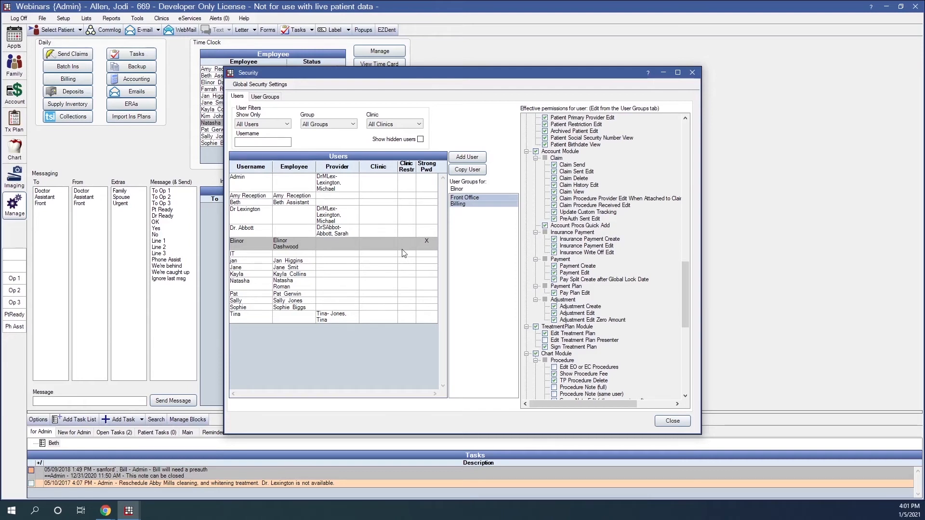
- Give the Admin user a new password, save the account, and close the Security window
{"action": "left_click", "coordinate": [307, 179]}
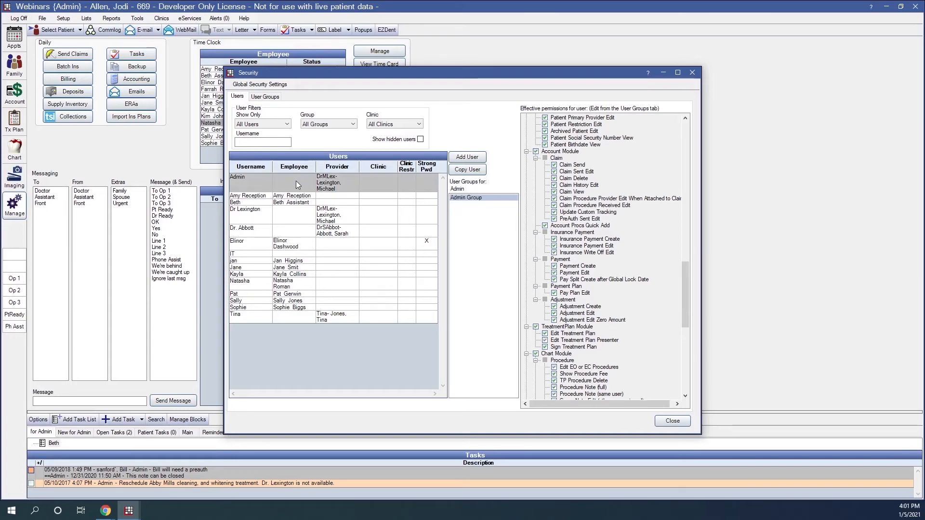
{"action": "double_click", "coordinate": [295, 182]}
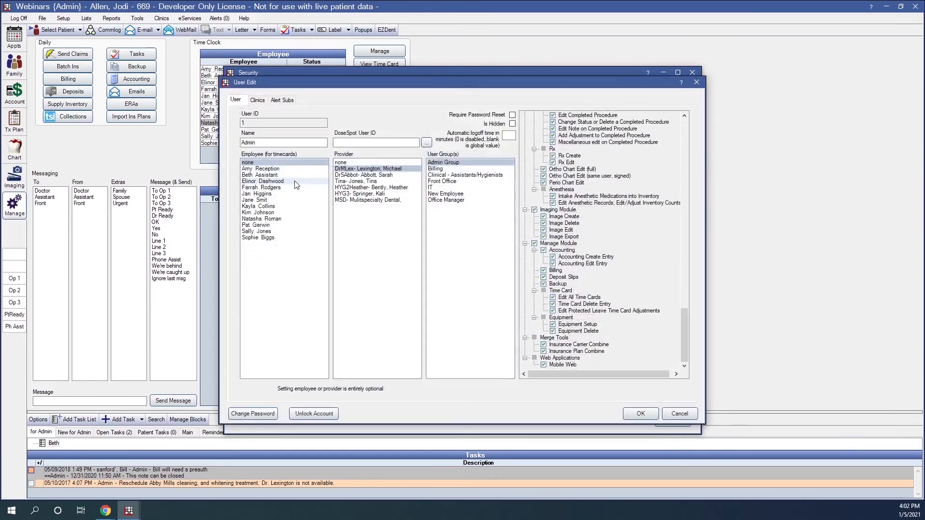
{"action": "left_click", "coordinate": [254, 413]}
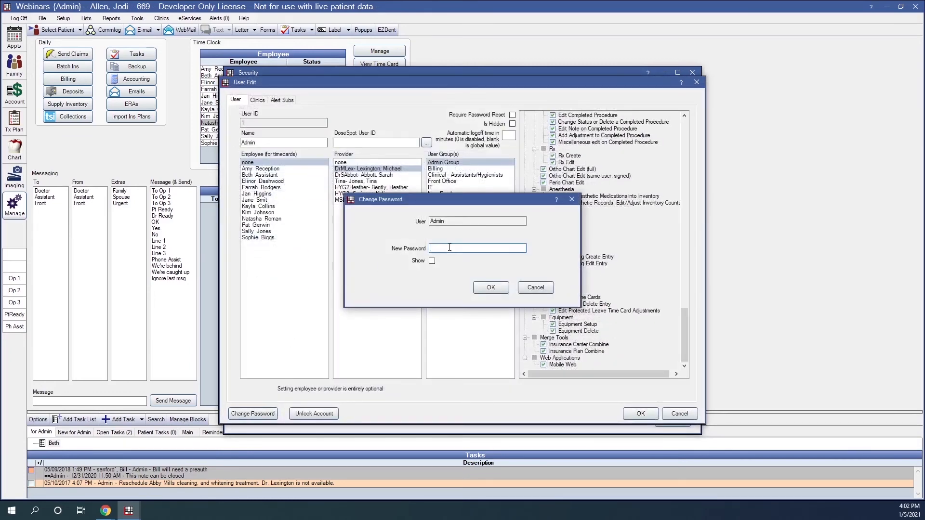
{"action": "type", "text": "*****123"}
{"action": "left_click", "coordinate": [432, 261]}
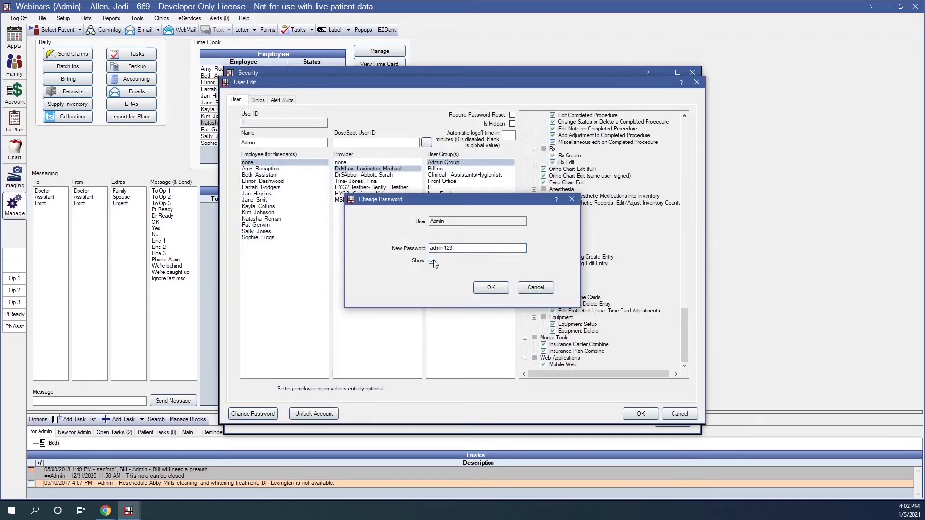
{"action": "left_click", "coordinate": [465, 252]}
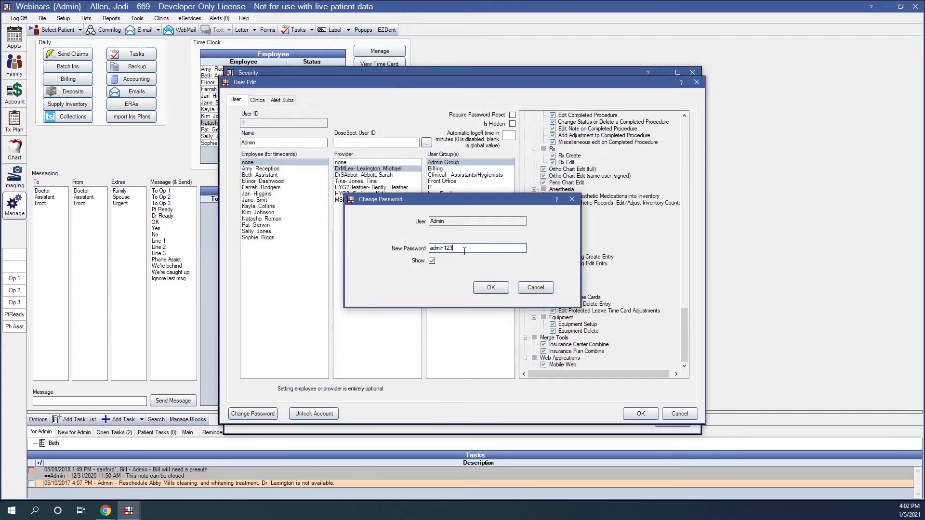
{"action": "left_click", "coordinate": [483, 289]}
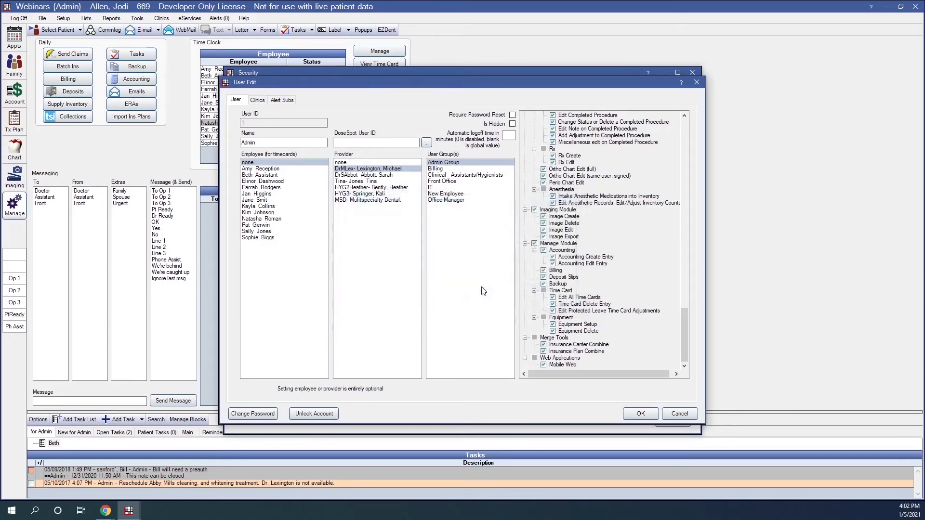
{"action": "left_click", "coordinate": [641, 414]}
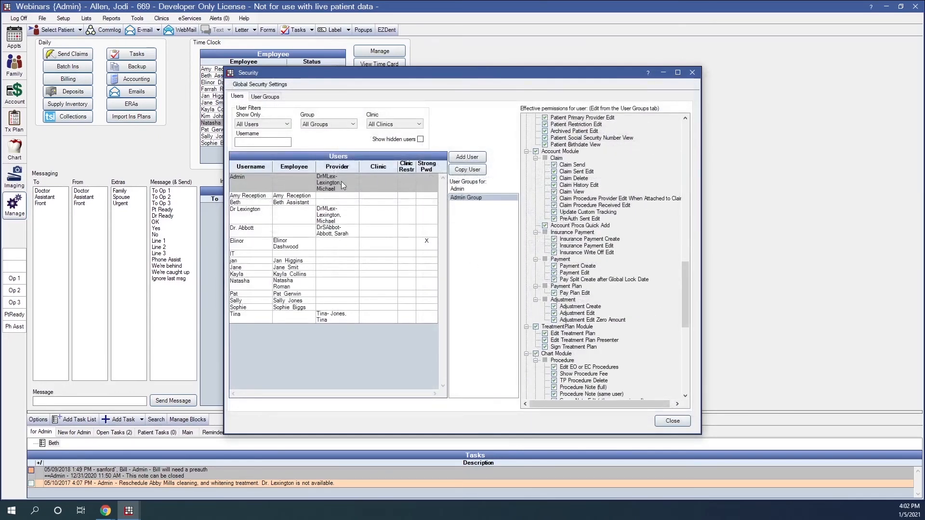
{"action": "left_click", "coordinate": [671, 420]}
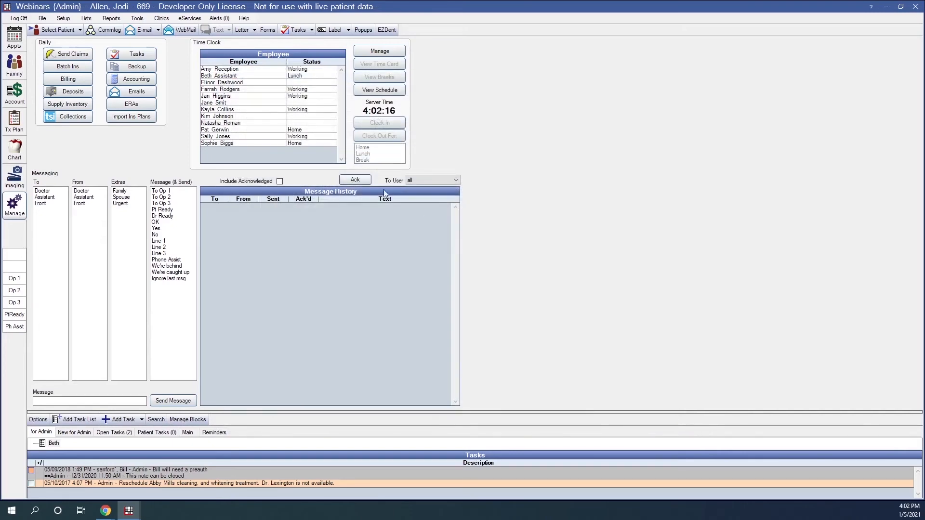
- Log off and log back on as Admin, entering the Admin password
{"action": "left_click", "coordinate": [19, 18]}
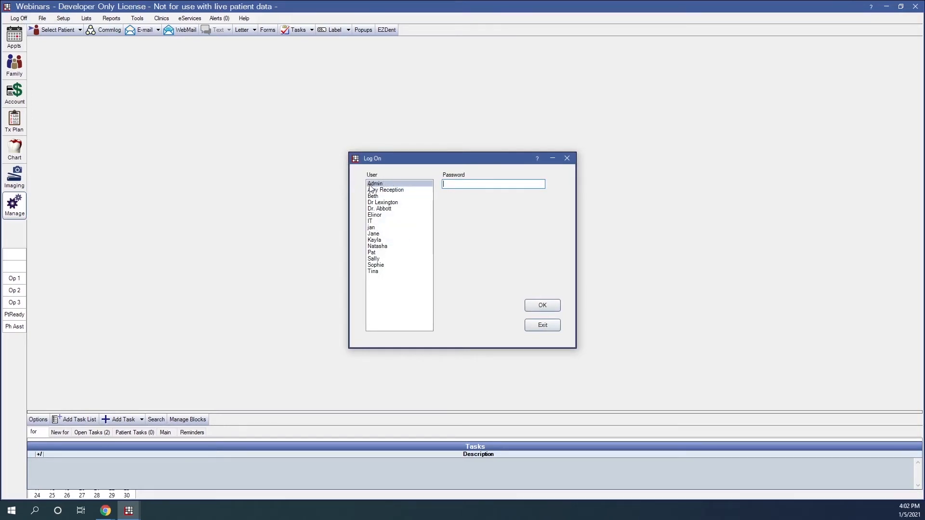
{"action": "type", "text": "in"}
{"action": "key", "text": "Return"}
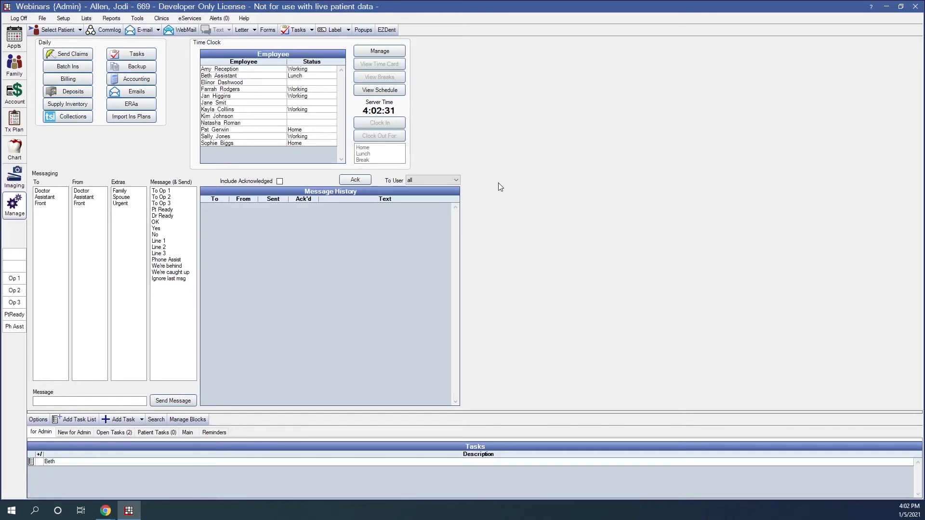
- Open the Global Security Settings dialog from Setup > Security
{"action": "left_click", "coordinate": [63, 19]}
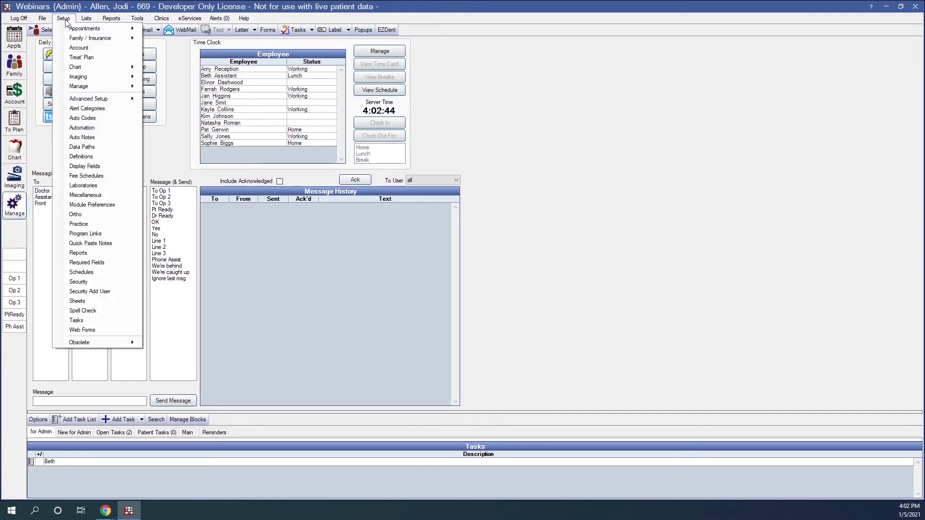
{"action": "left_click", "coordinate": [84, 282]}
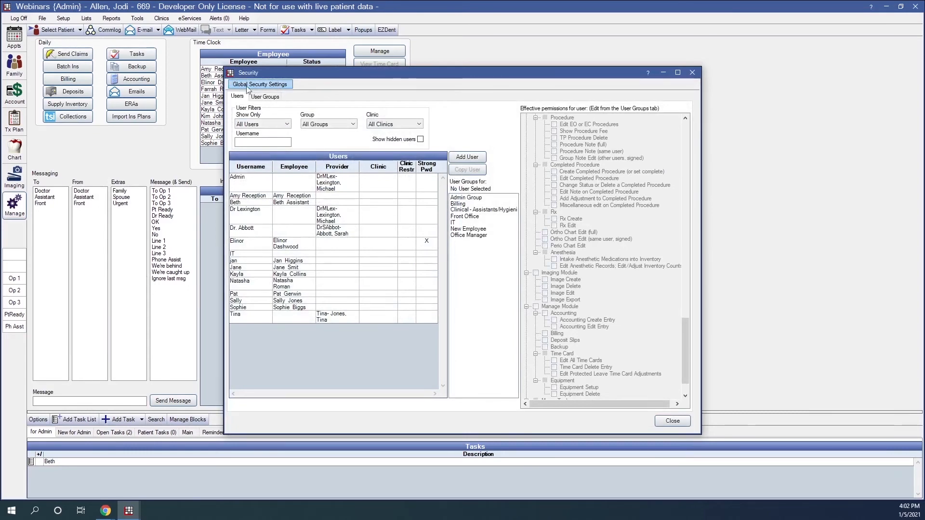
{"action": "left_click", "coordinate": [284, 87]}
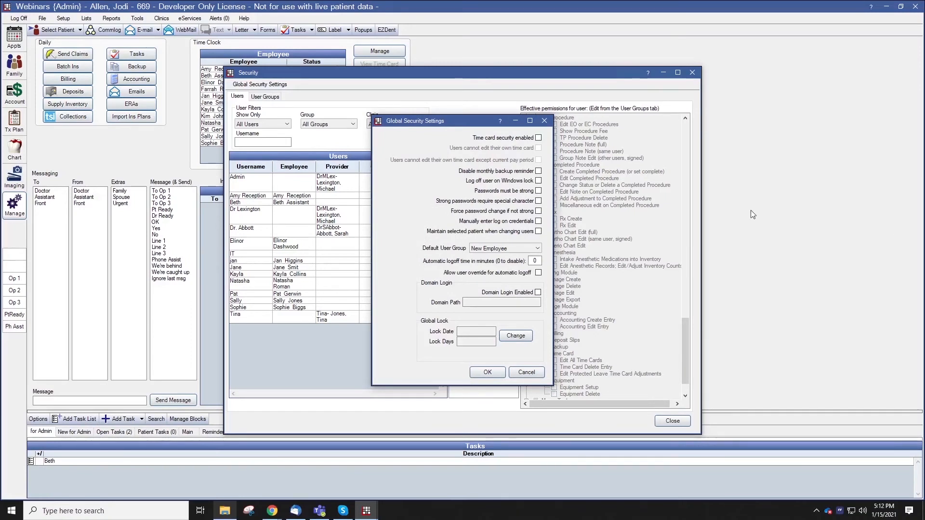
- Enable time card security allowing own edits only in the current pay period, and force weak password changes
{"action": "left_click", "coordinate": [538, 137]}
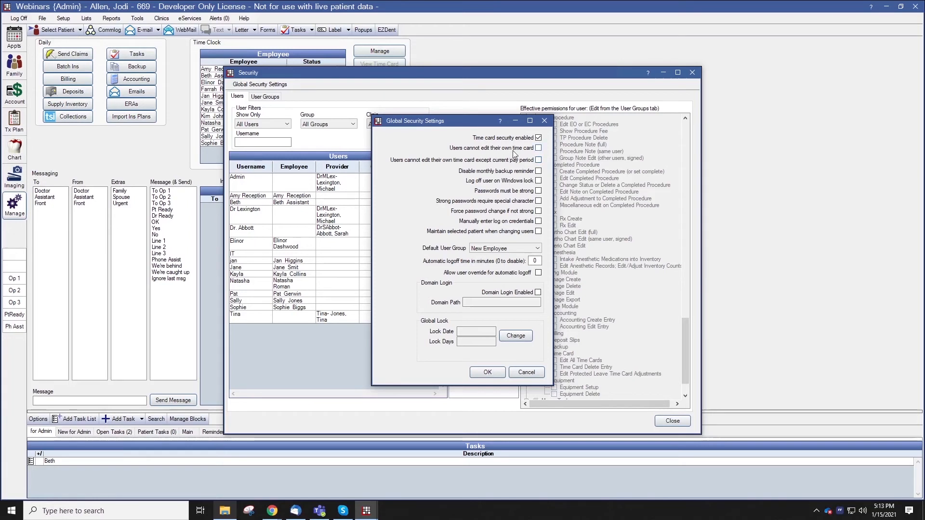
{"action": "left_click", "coordinate": [539, 149]}
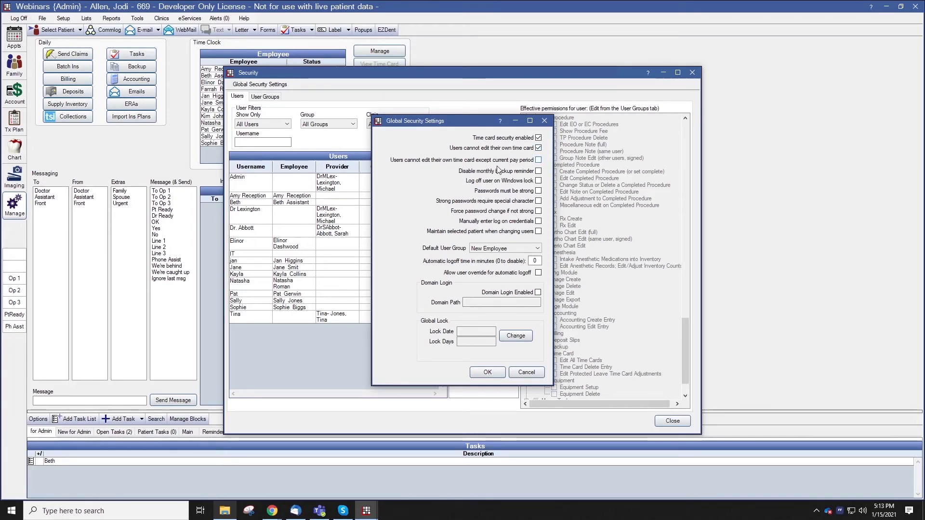
{"action": "left_click", "coordinate": [538, 161]}
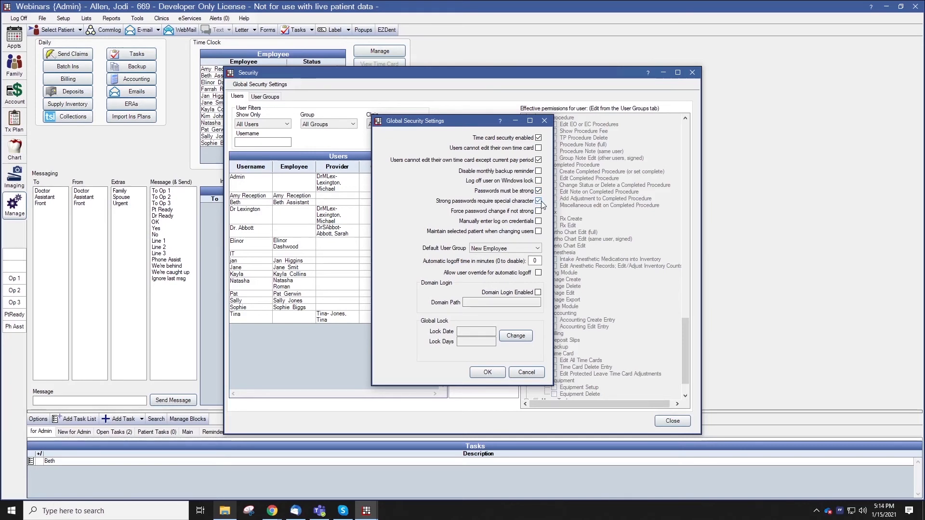
{"action": "left_click", "coordinate": [538, 212]}
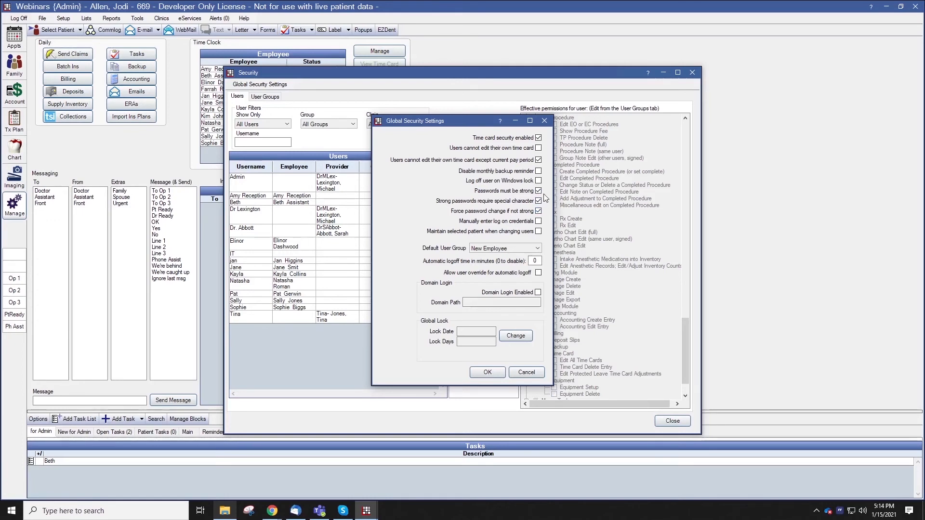
- Leave manual log-on credentials unchecked, maintain the selected patient, and keep New Employee as default group
{"action": "left_click", "coordinate": [539, 221]}
{"action": "left_click", "coordinate": [539, 222]}
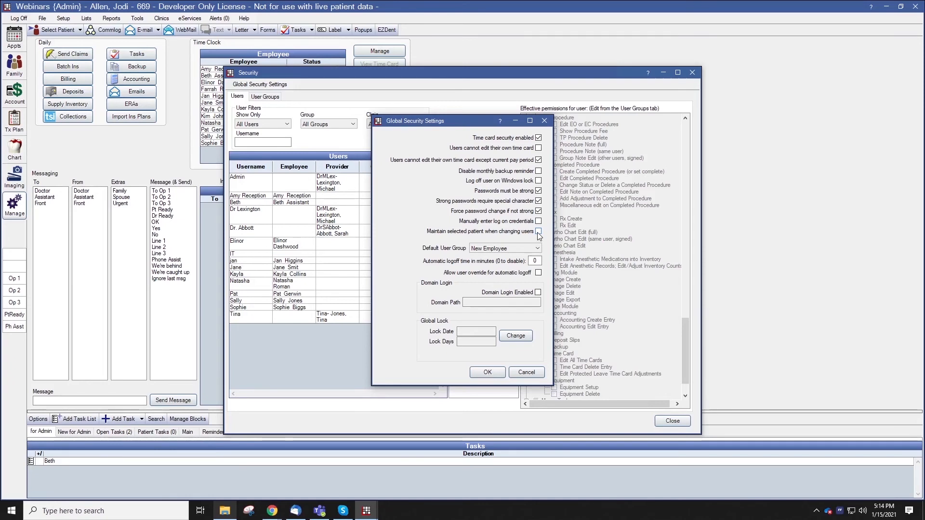
{"action": "left_click", "coordinate": [538, 232]}
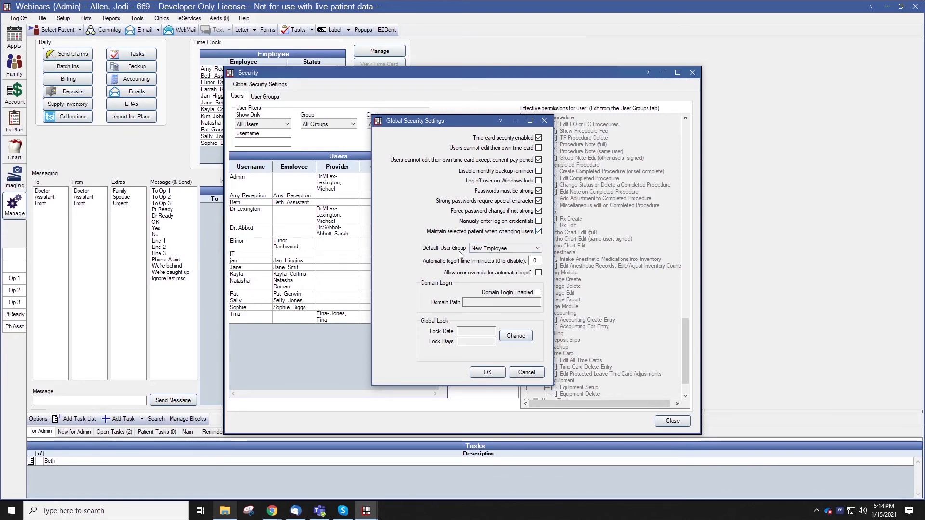
{"action": "left_click", "coordinate": [538, 250]}
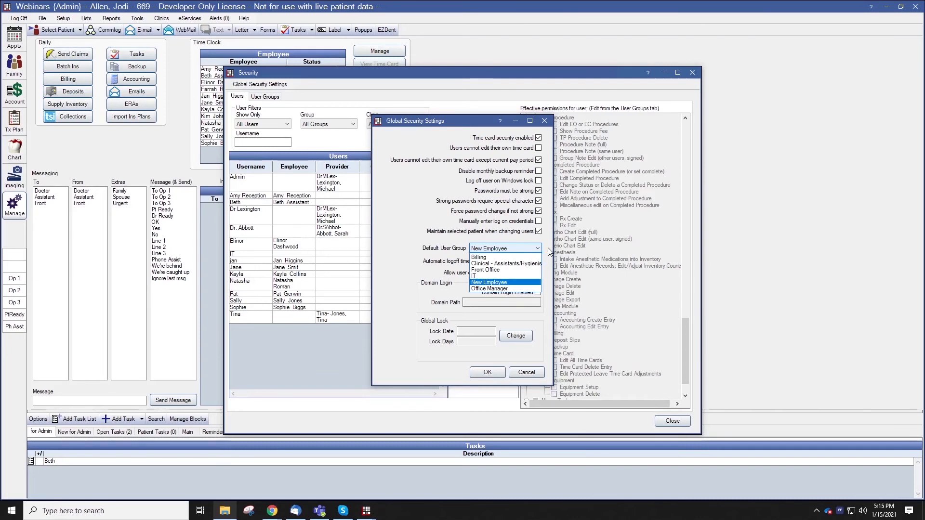
{"action": "left_click", "coordinate": [547, 252]}
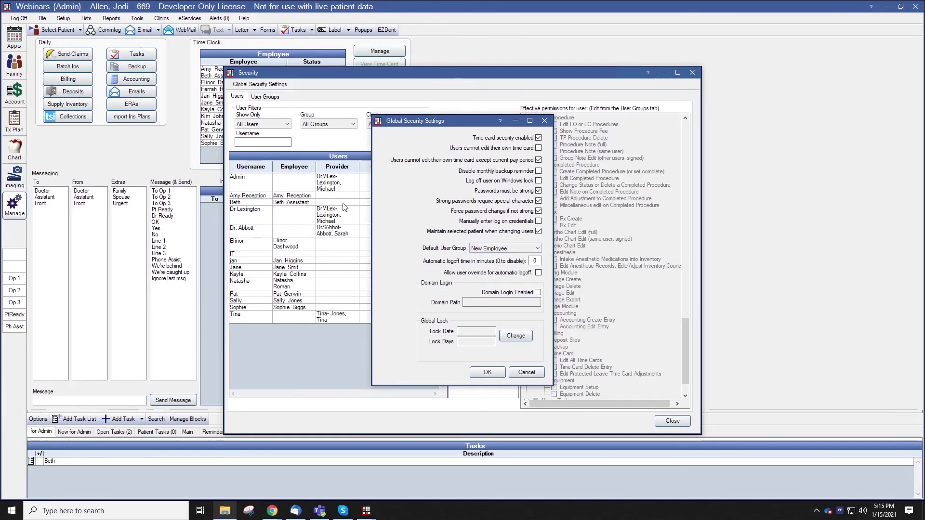
{"action": "left_click", "coordinate": [534, 261]}
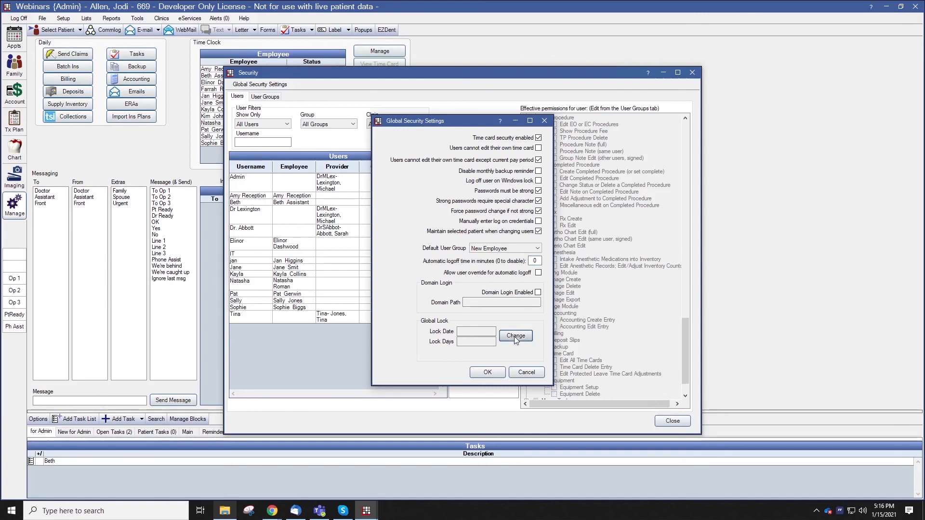
- Set the global lock date to 12/31/2020 with Days blank, and include administrators in the lock
{"action": "left_click", "coordinate": [521, 340]}
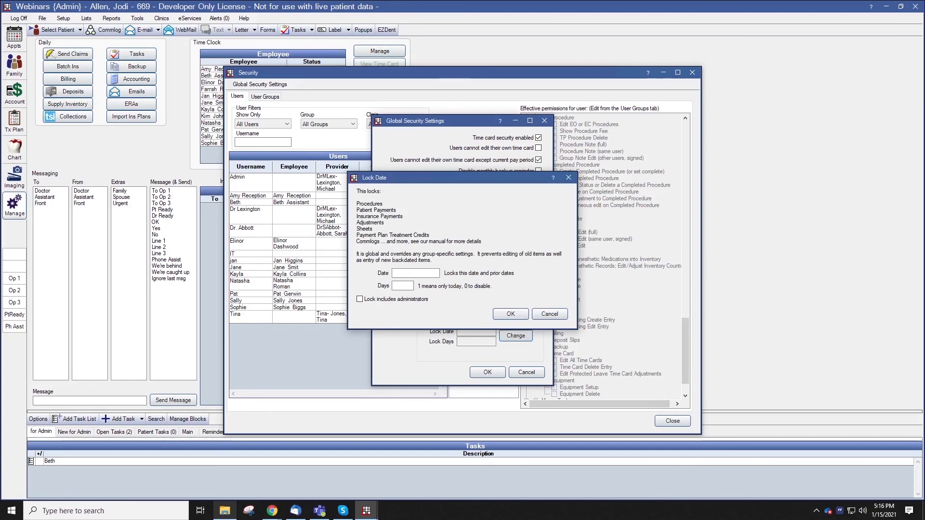
{"action": "left_click", "coordinate": [415, 273]}
{"action": "type", "text": "12/31/2020"}
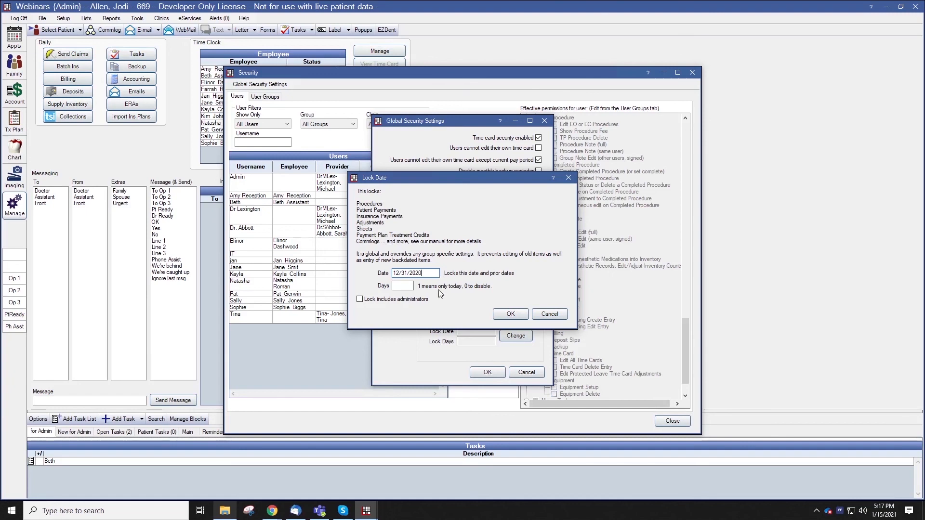
{"action": "left_click_drag", "start_coordinate": [434, 273], "coordinate": [375, 274]}
{"action": "key", "text": "BackSpace"}
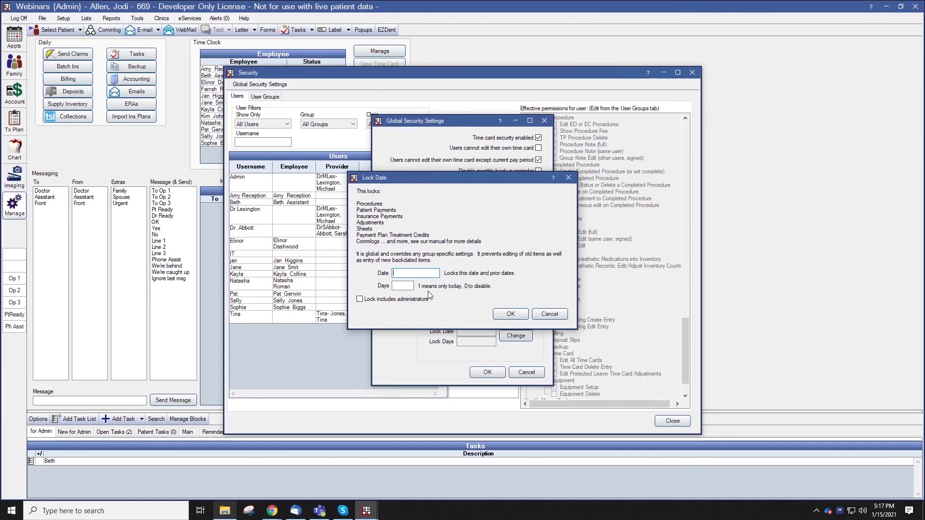
{"action": "left_click", "coordinate": [403, 286]}
{"action": "type", "text": "30"}
{"action": "left_click_drag", "start_coordinate": [401, 286], "coordinate": [384, 288]}
{"action": "key", "text": "BackSpace"}
{"action": "left_click", "coordinate": [410, 273]}
{"action": "type", "text": "12/31/2020"}
{"action": "left_click", "coordinate": [361, 303]}
- Confirm the 12/31/2020 lock date and save the Global Security Settings
{"action": "left_click", "coordinate": [507, 315]}
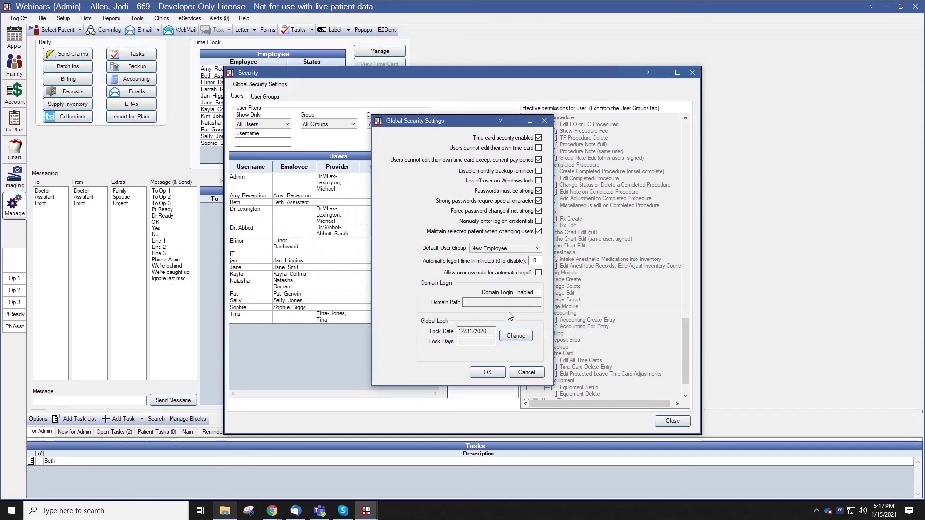
{"action": "left_click", "coordinate": [488, 372]}
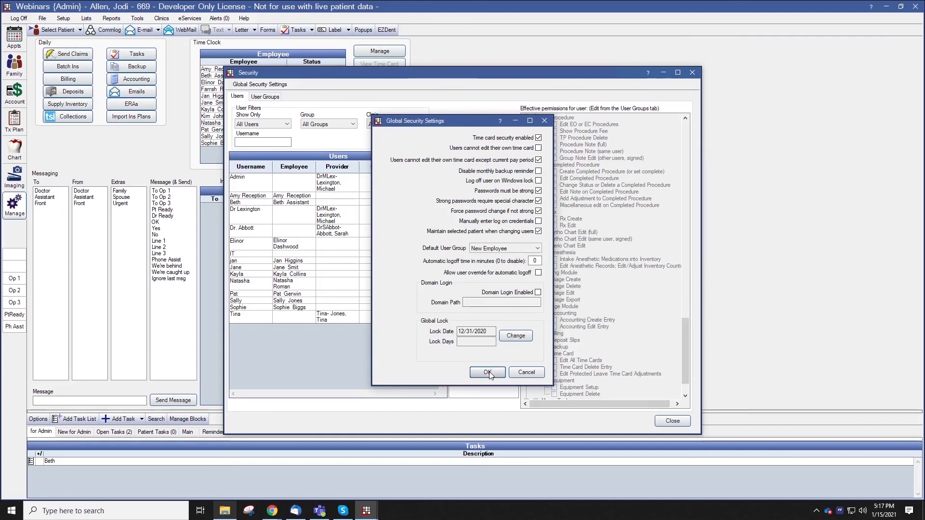